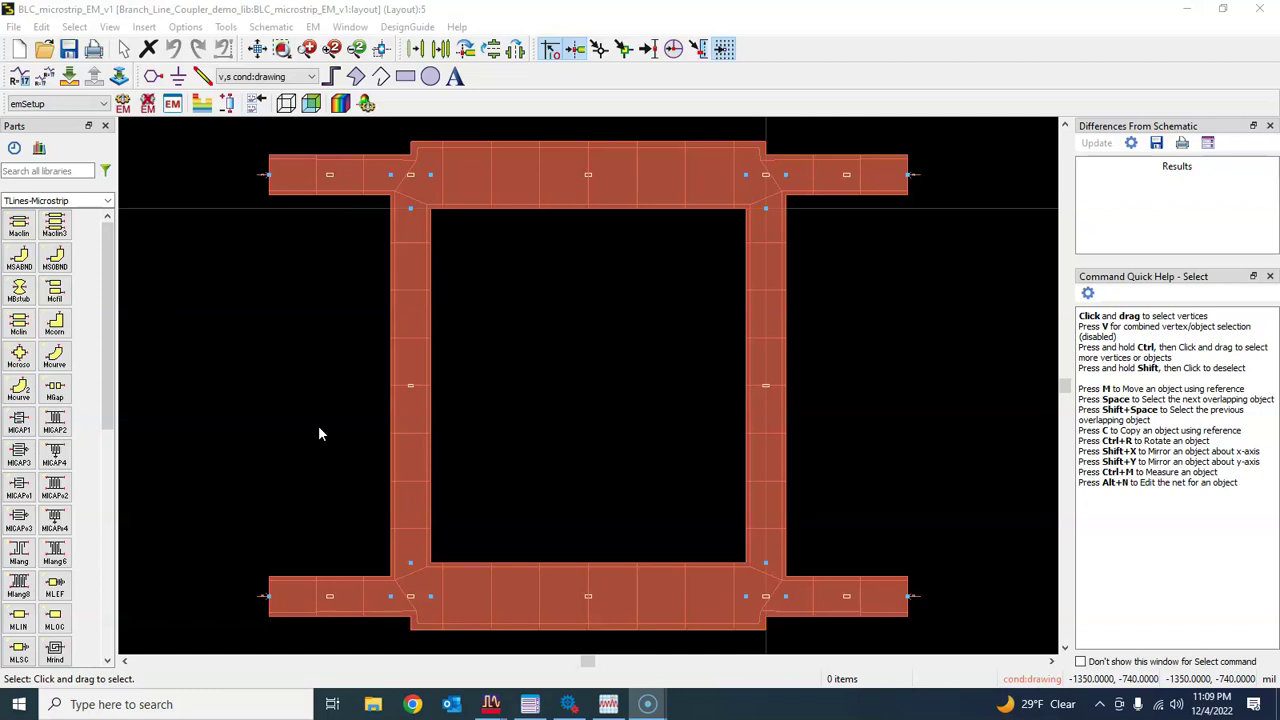
Cycle through the EM_v1 schematic, EM_v1 layout and ADS main window, ending on Folder View
{"action": "left_click", "coordinate": [500, 708]}
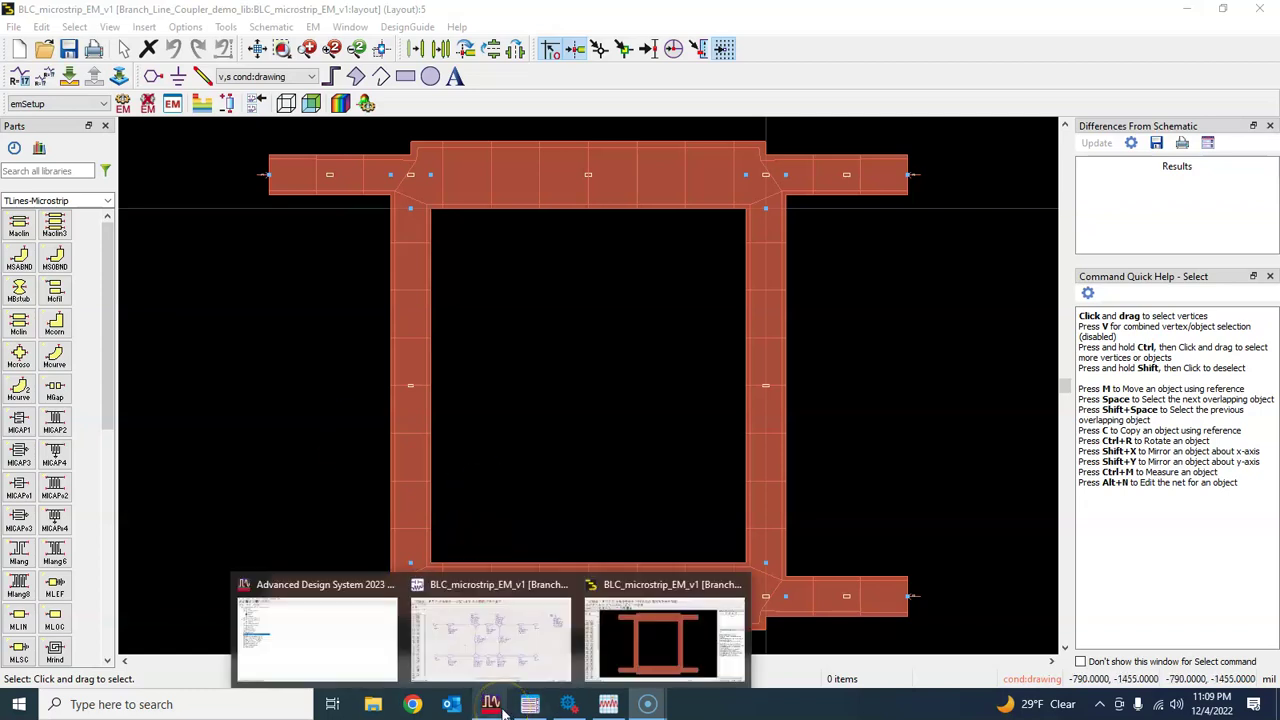
{"action": "left_click", "coordinate": [455, 645]}
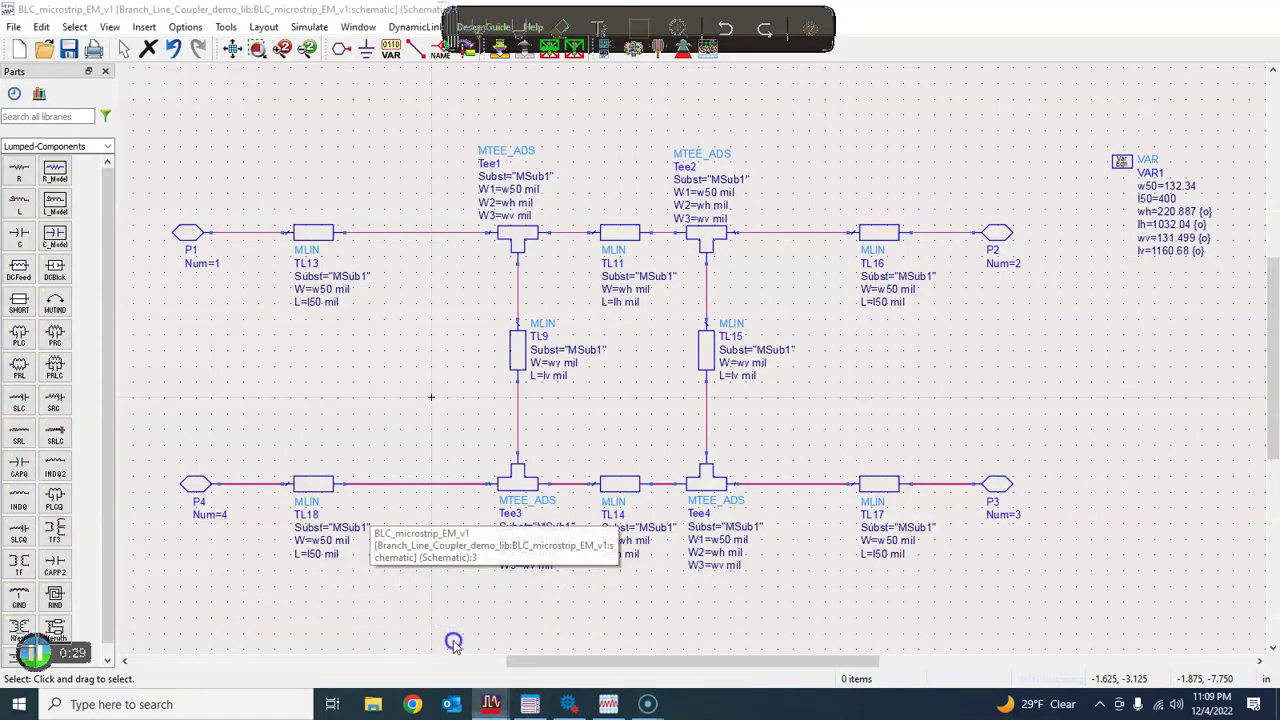
{"action": "left_click", "coordinate": [491, 700]}
{"action": "left_click", "coordinate": [371, 640]}
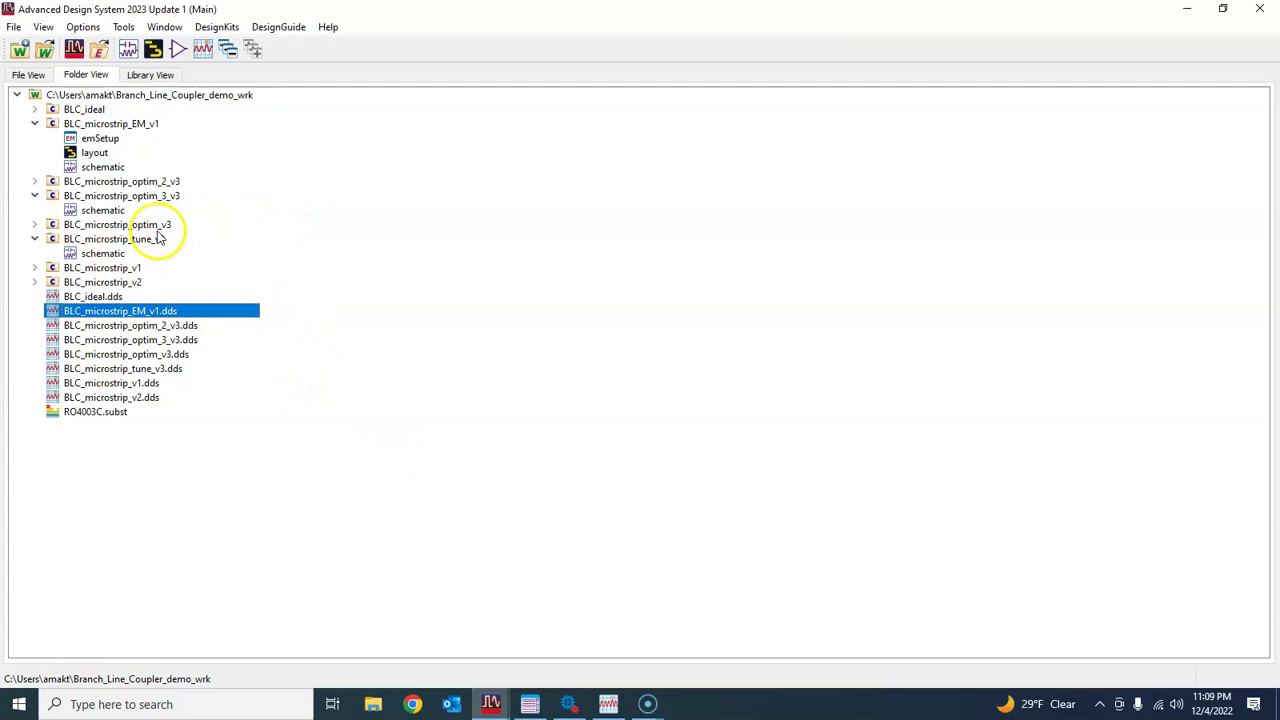
{"action": "mouse_move", "coordinate": [492, 702]}
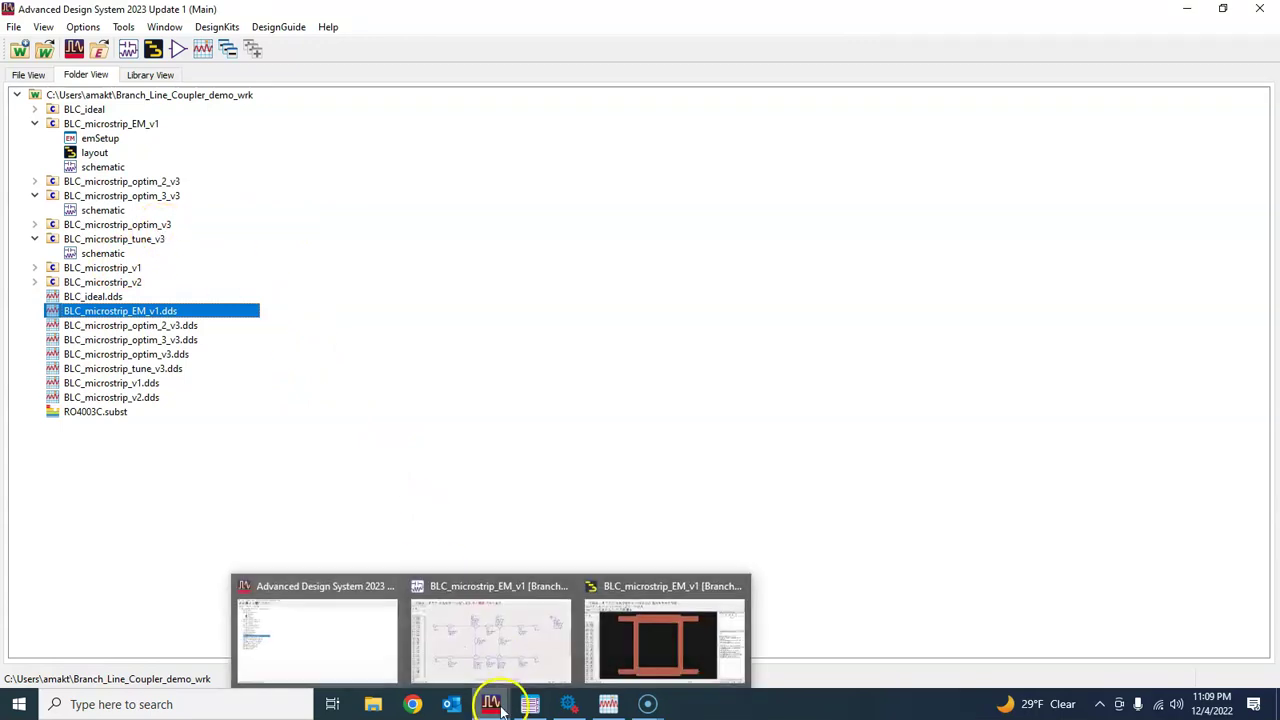
{"action": "left_click", "coordinate": [613, 652]}
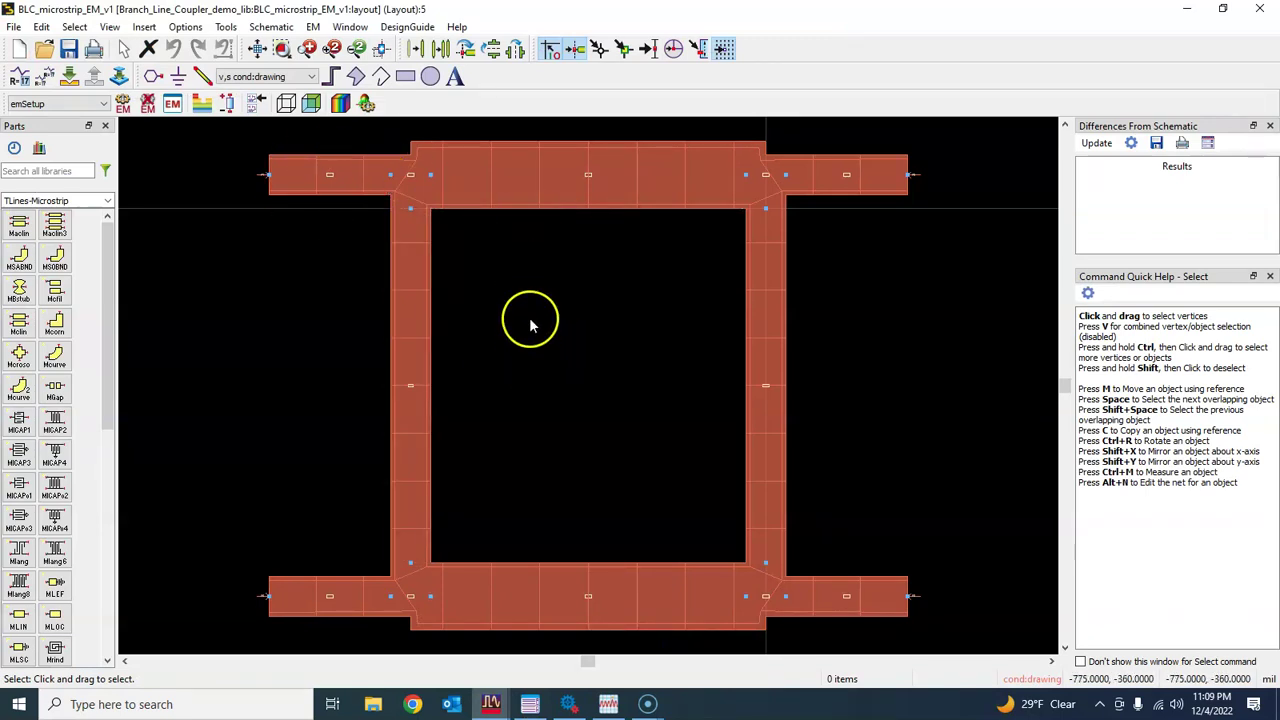
{"action": "mouse_move", "coordinate": [491, 704]}
{"action": "left_click", "coordinate": [356, 636]}
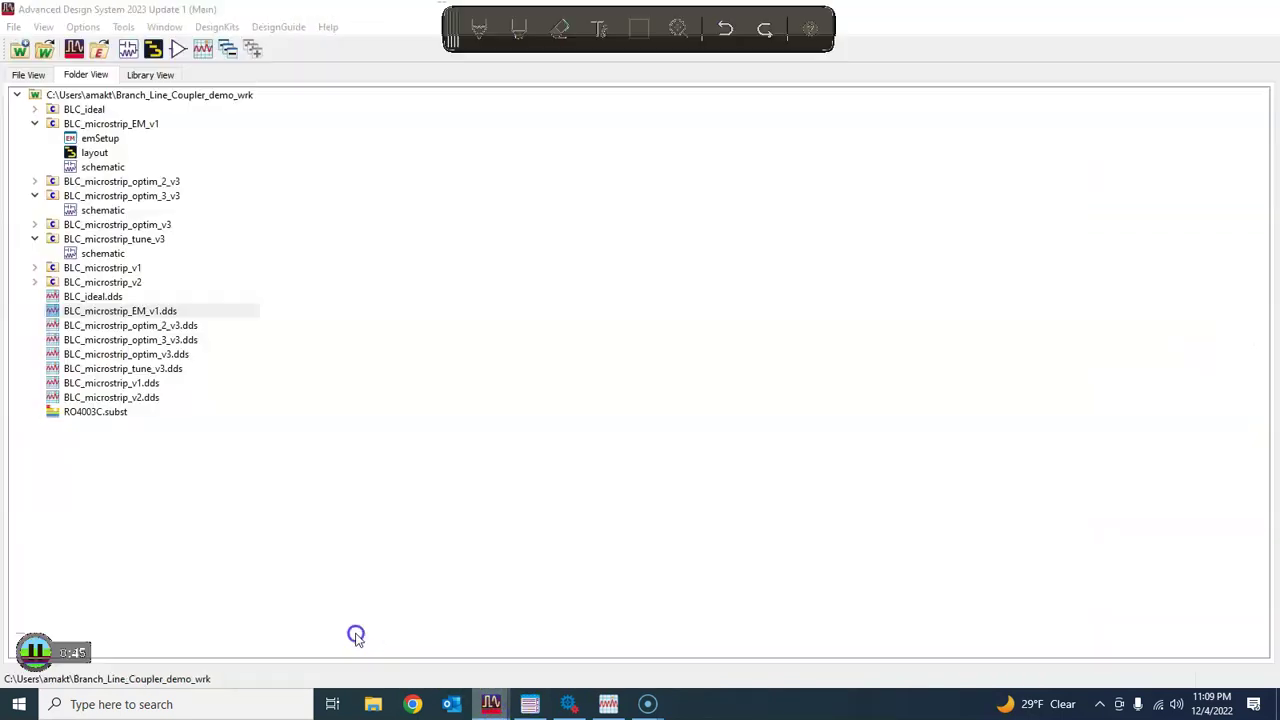
Expand BLC_microstrip_optim_2_v3, review its schematic, then close that schematic
{"action": "left_click", "coordinate": [36, 182]}
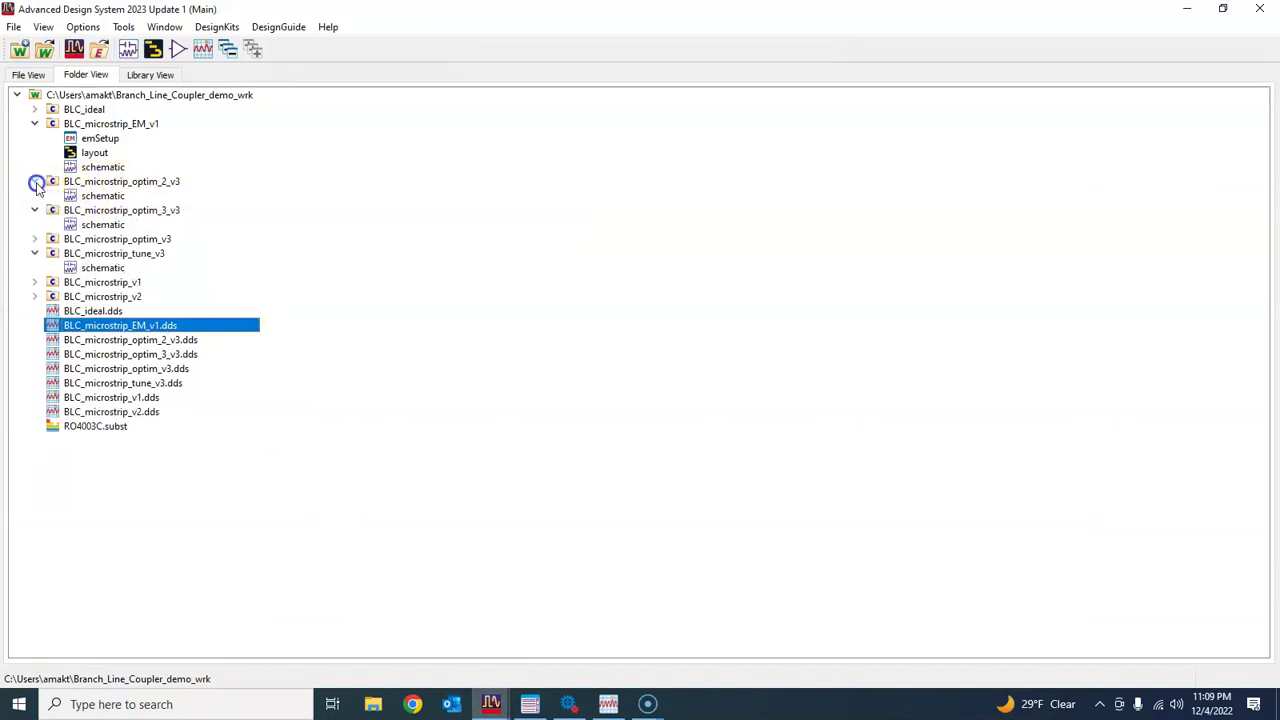
{"action": "double_click", "coordinate": [144, 195]}
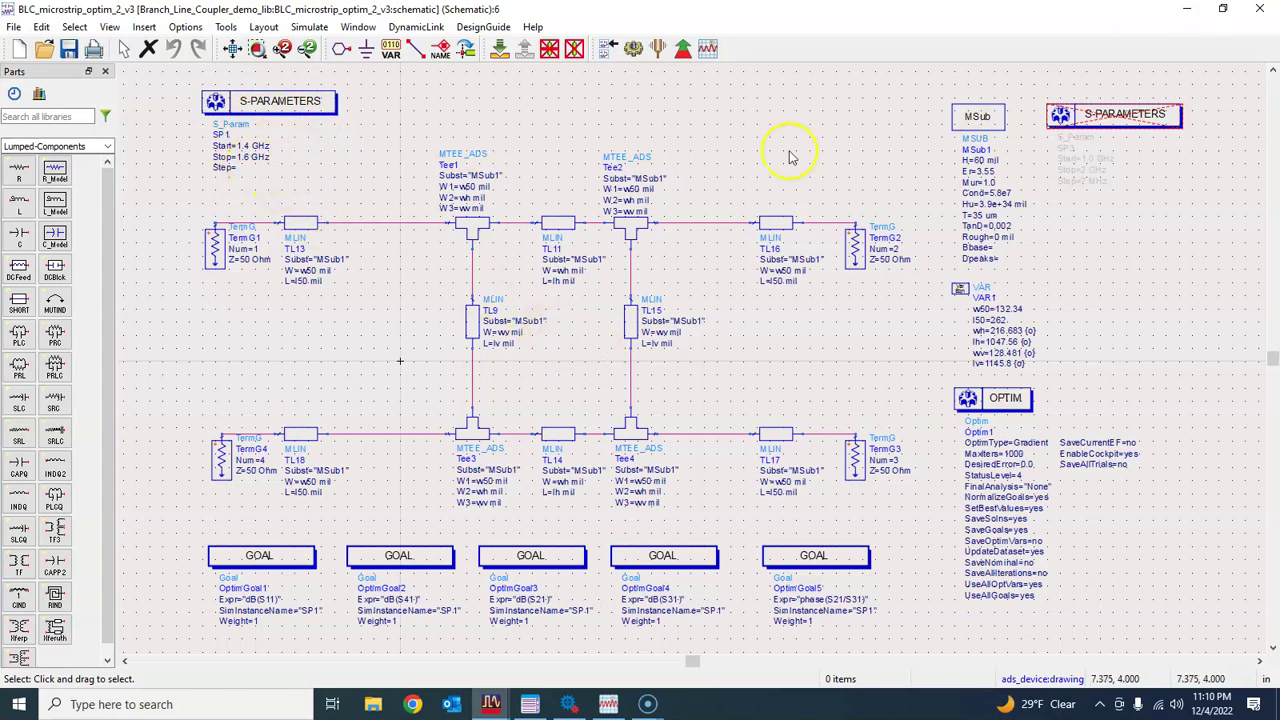
{"action": "left_click", "coordinate": [1260, 9]}
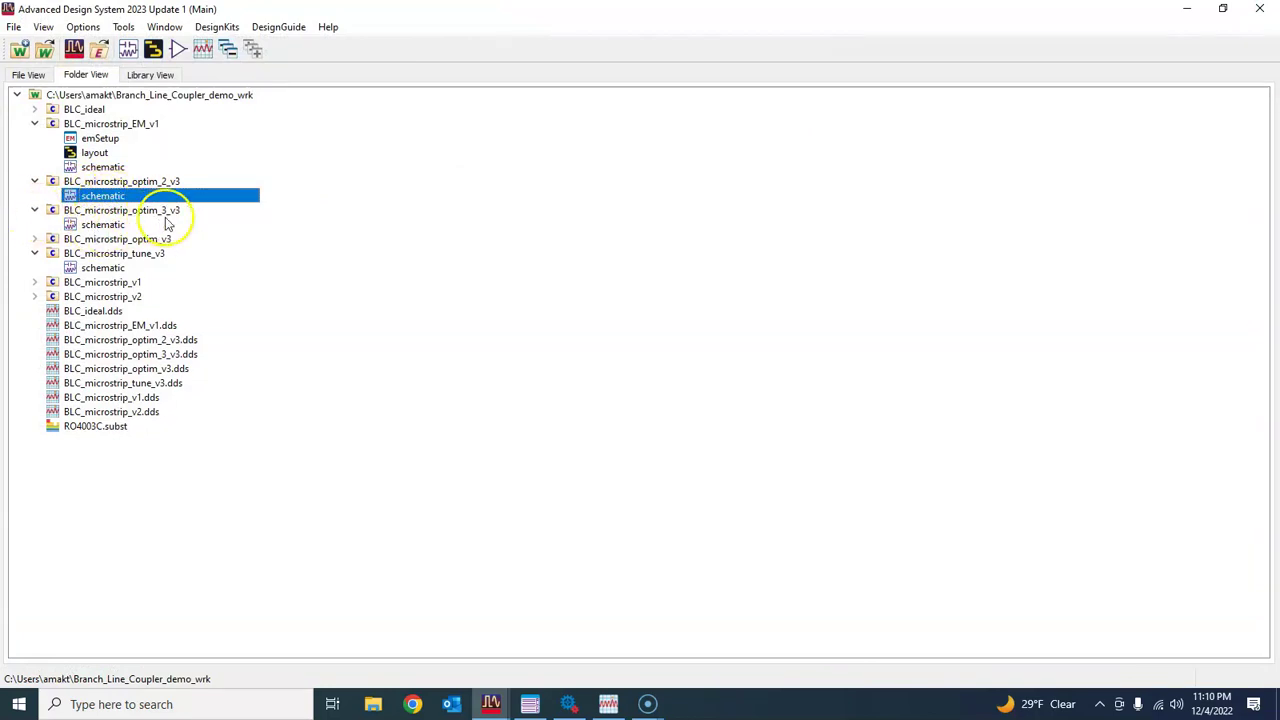
Open the optim_3_v3 schematic and confirm SP1's single-point 1.5 GHz frequency setting
{"action": "double_click", "coordinate": [104, 224]}
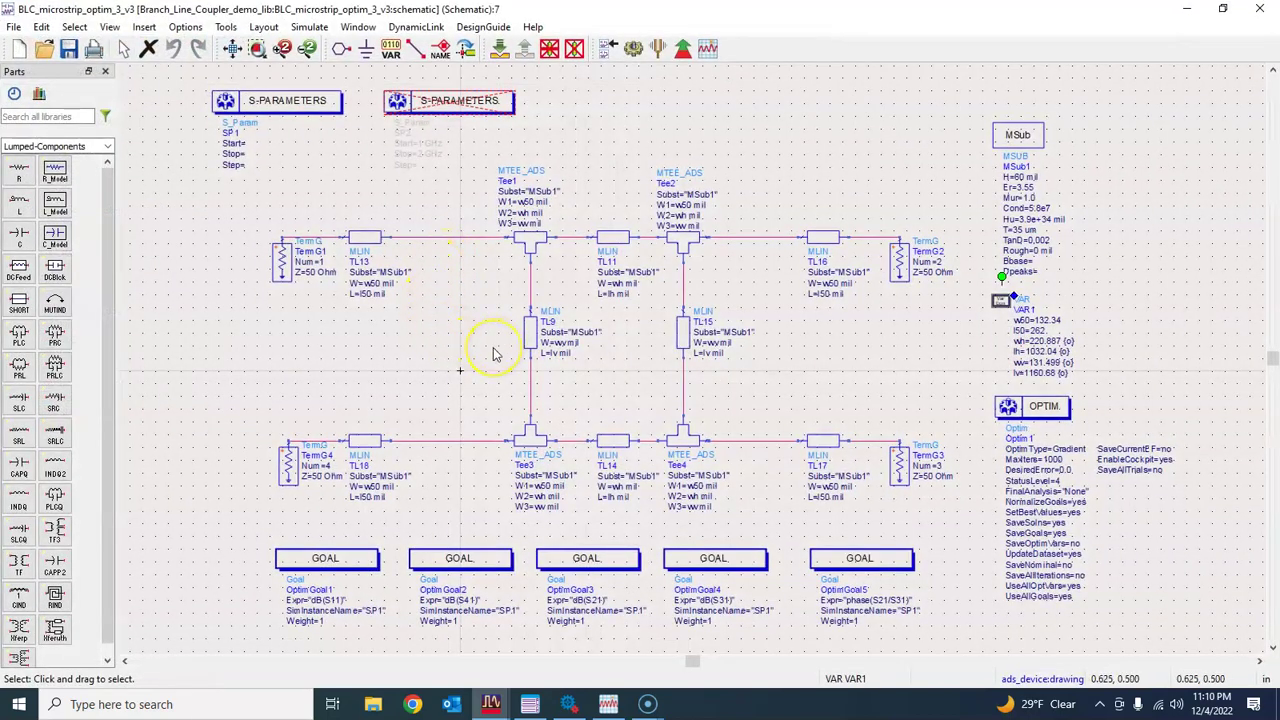
{"action": "left_click", "coordinate": [345, 173]}
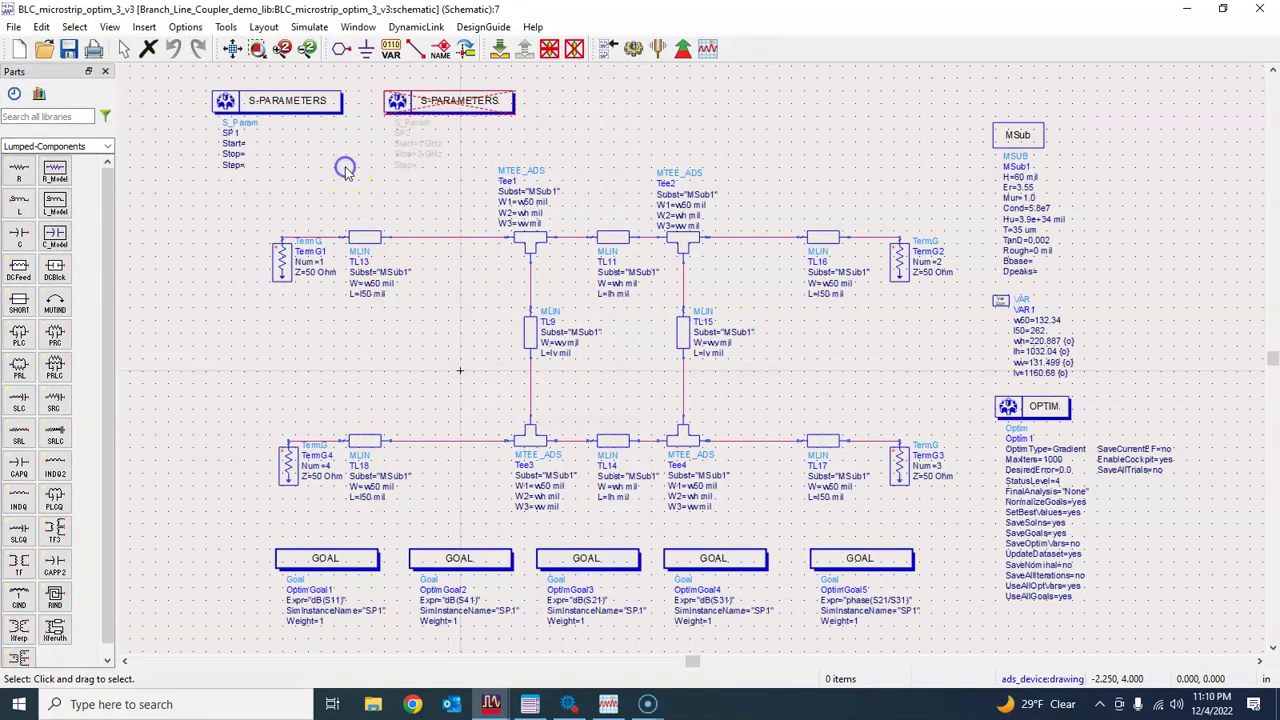
{"action": "double_click", "coordinate": [288, 108]}
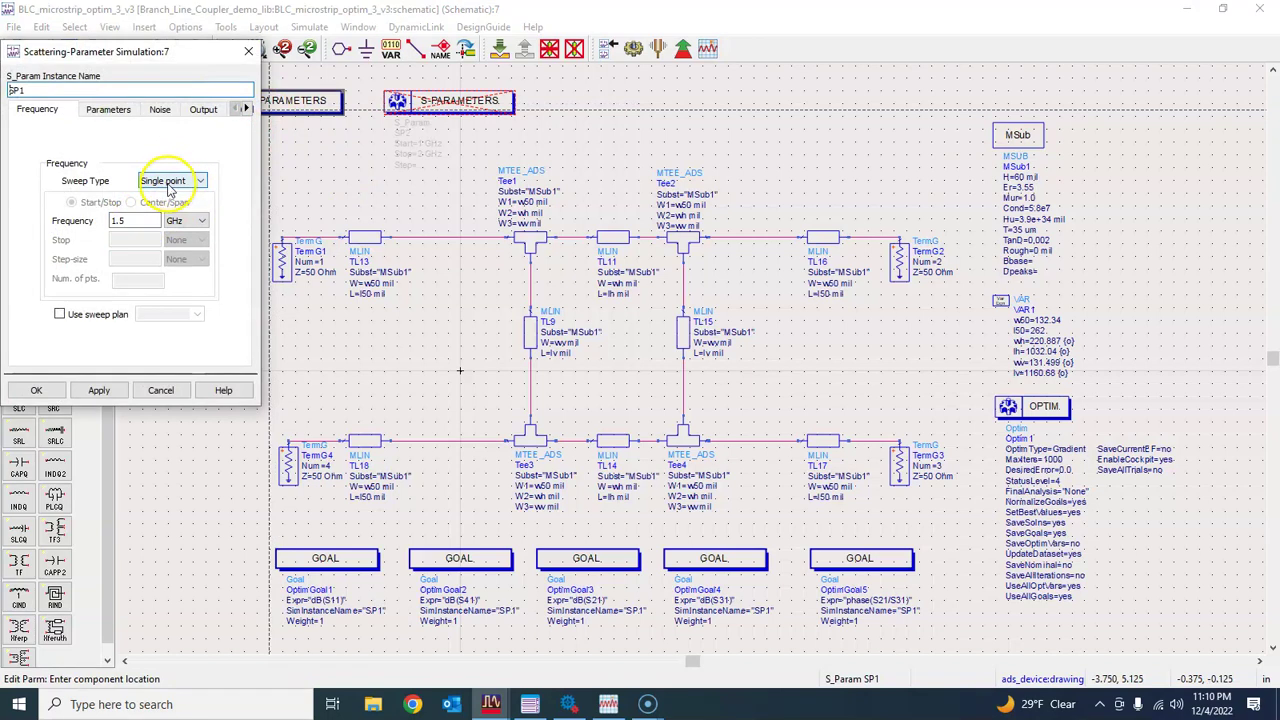
{"action": "left_click", "coordinate": [132, 220]}
{"action": "left_click", "coordinate": [172, 390]}
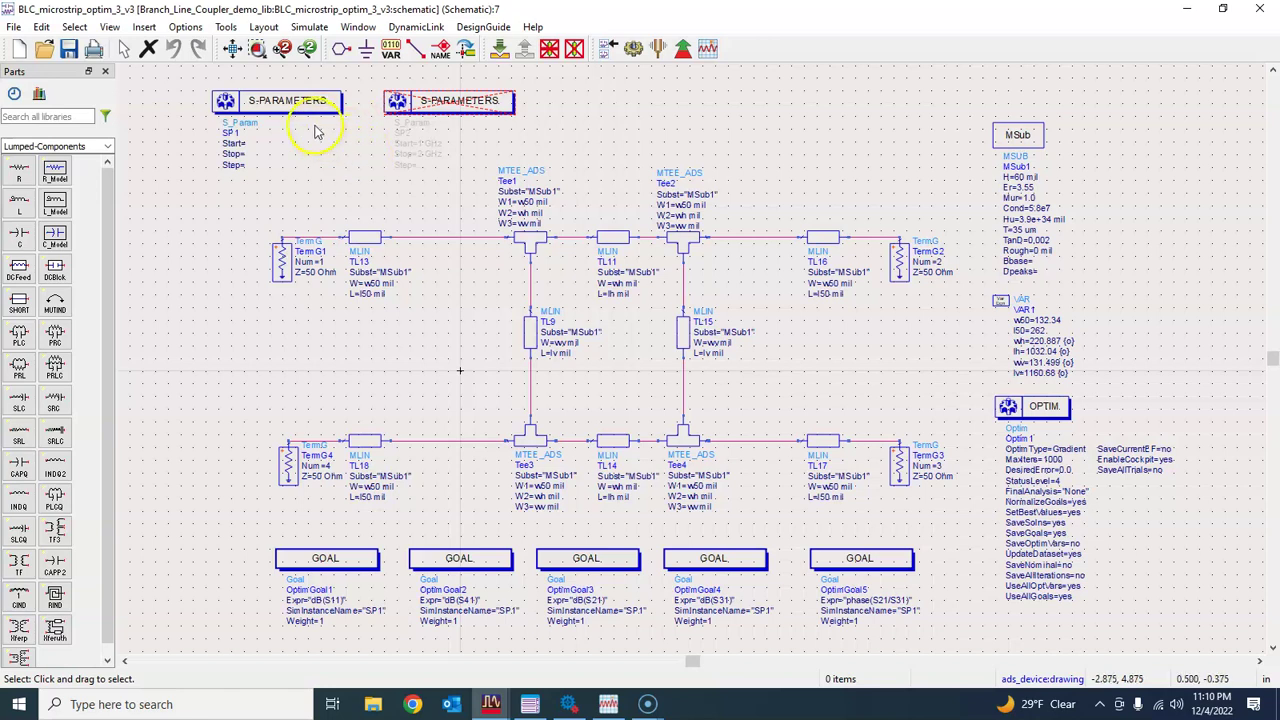
{"action": "double_click", "coordinate": [285, 104]}
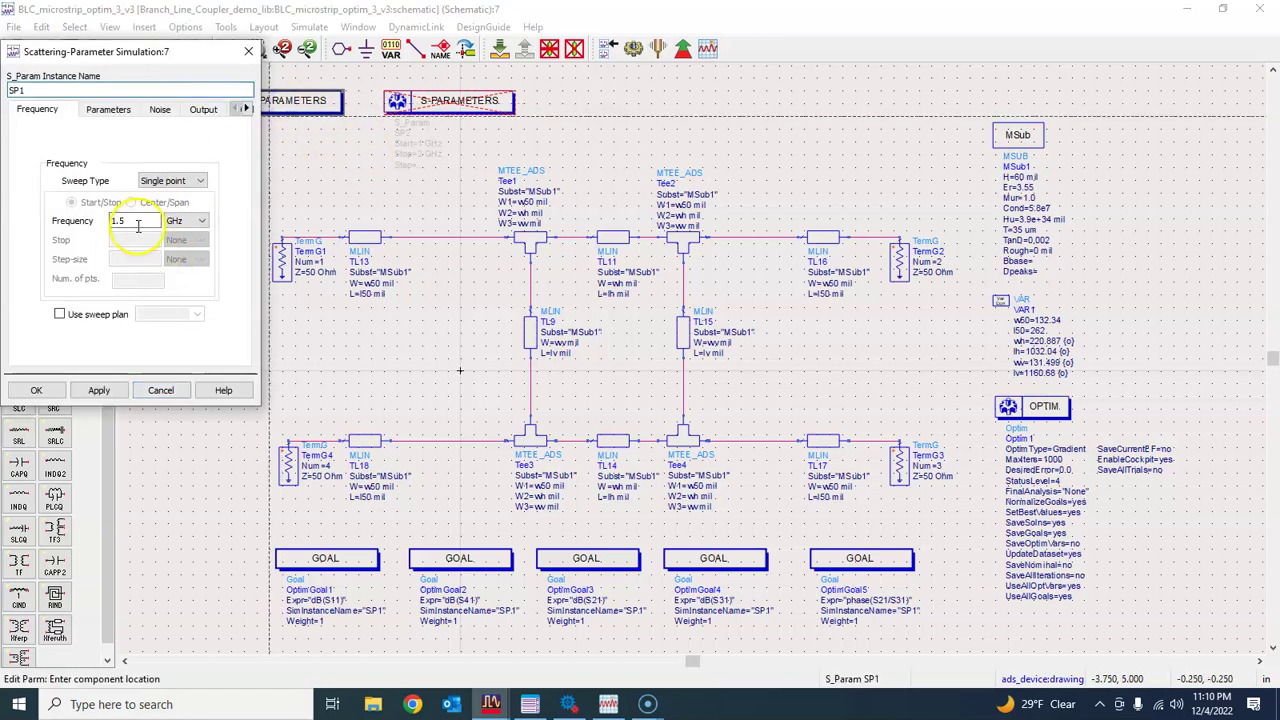
{"action": "left_click", "coordinate": [160, 390]}
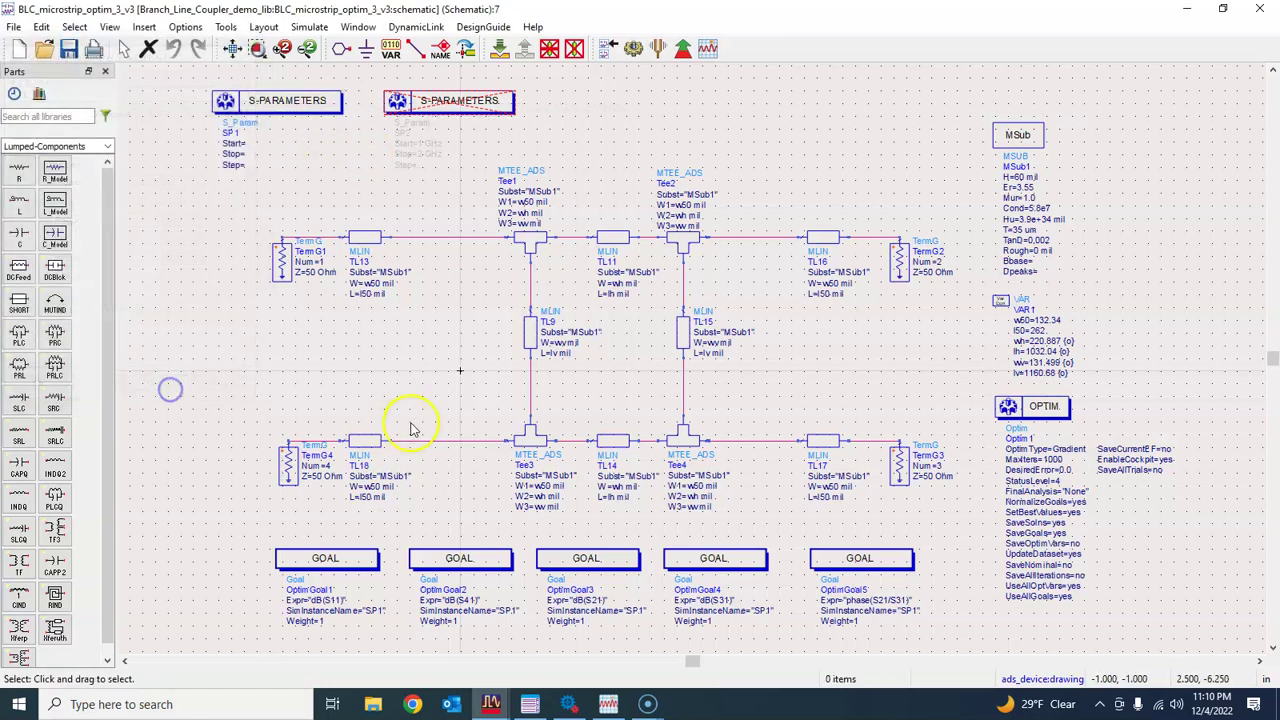
{"action": "double_click", "coordinate": [357, 563]}
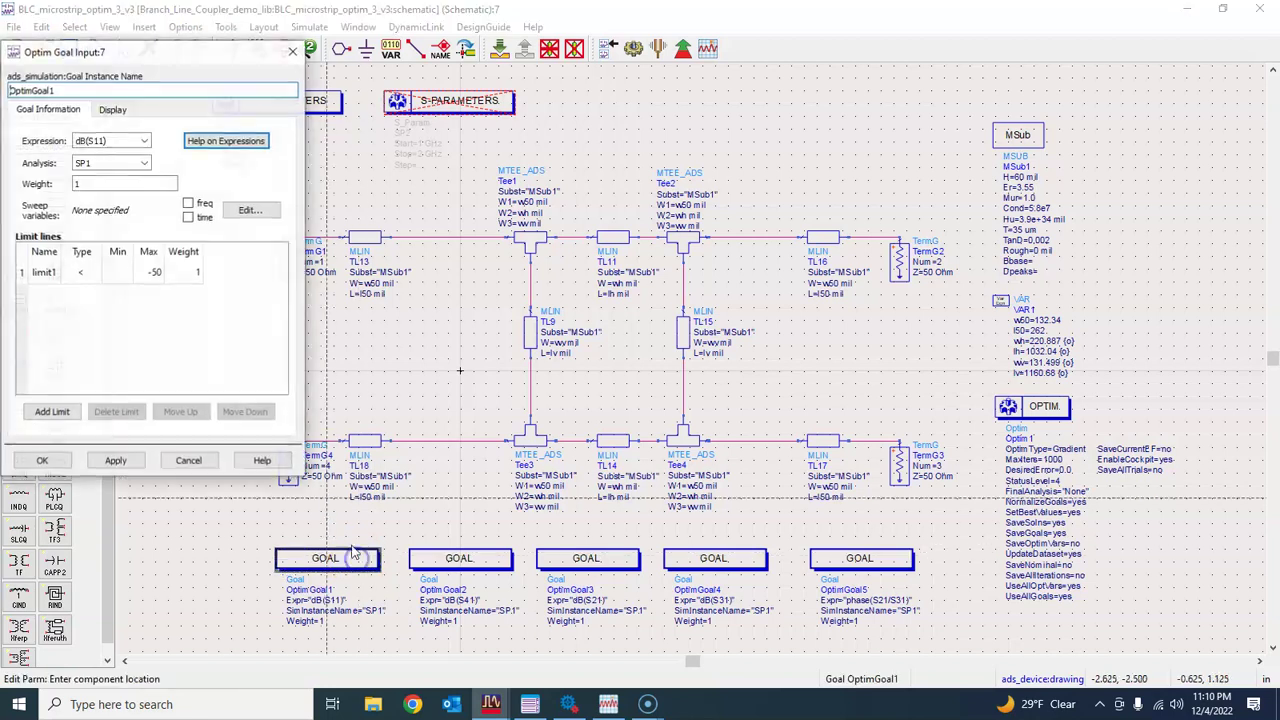
{"action": "left_click", "coordinate": [162, 286]}
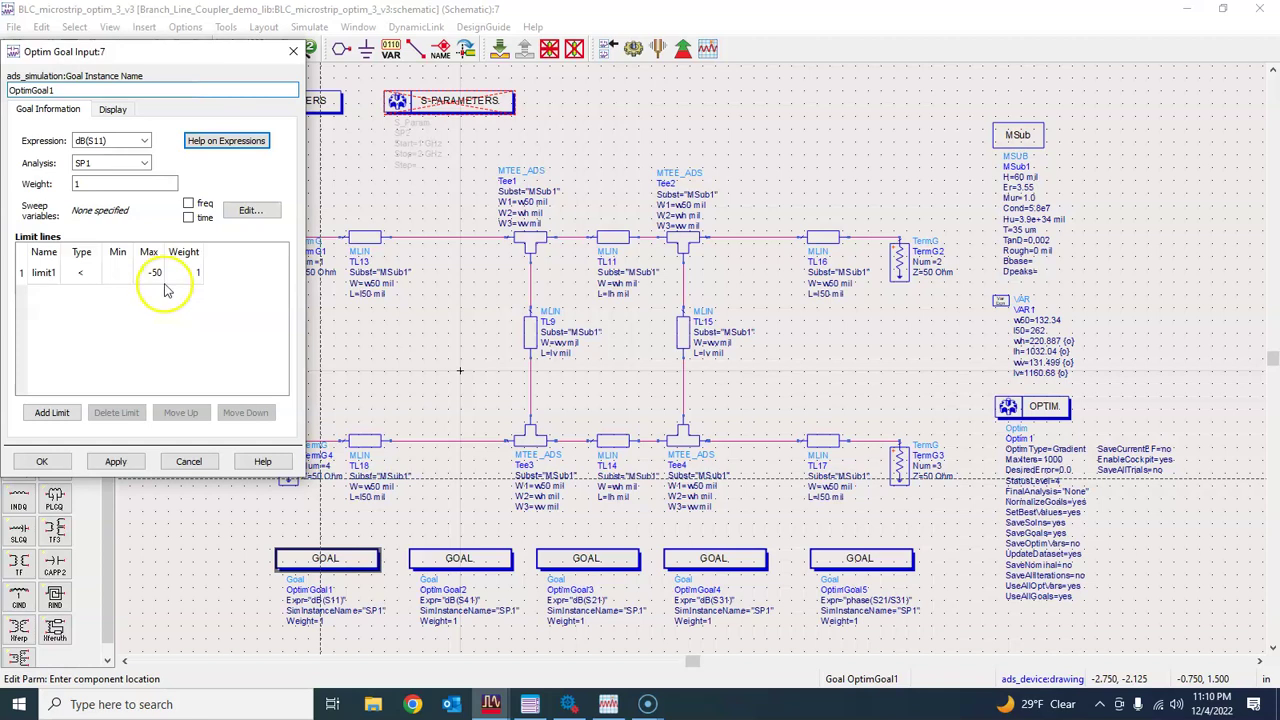
{"action": "left_click", "coordinate": [160, 286]}
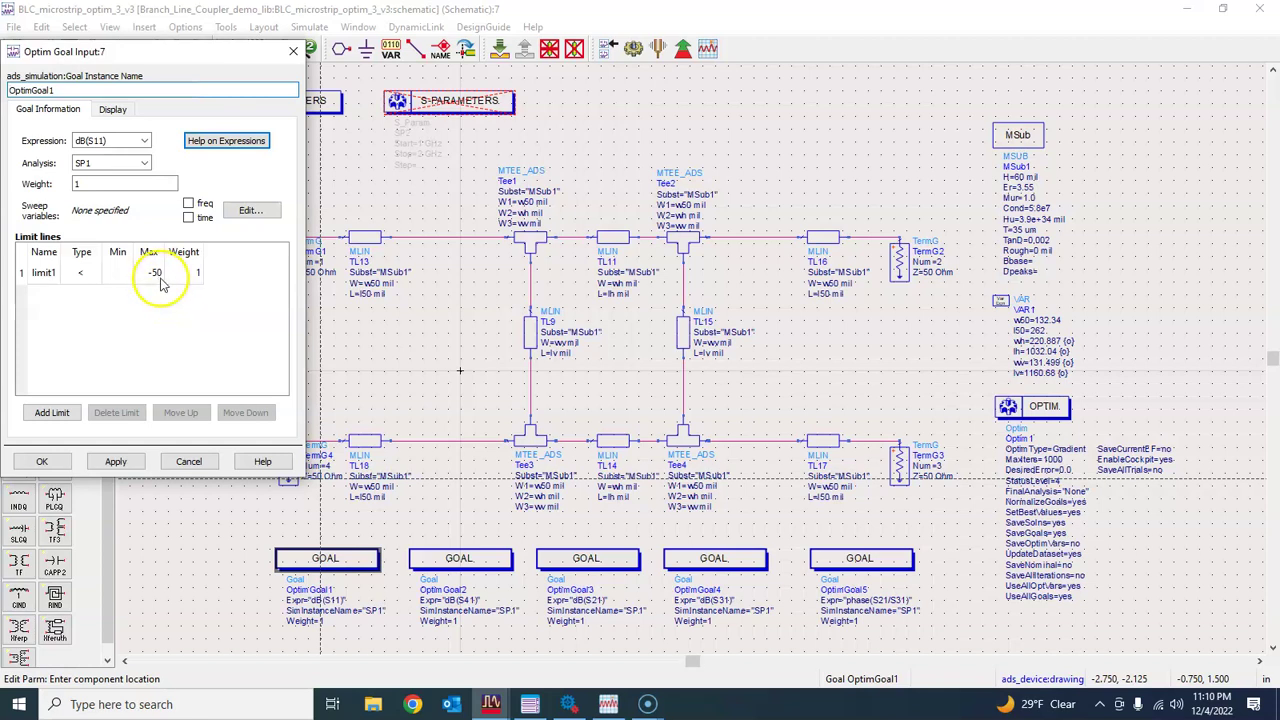
{"action": "left_click", "coordinate": [195, 464]}
{"action": "double_click", "coordinate": [458, 556]}
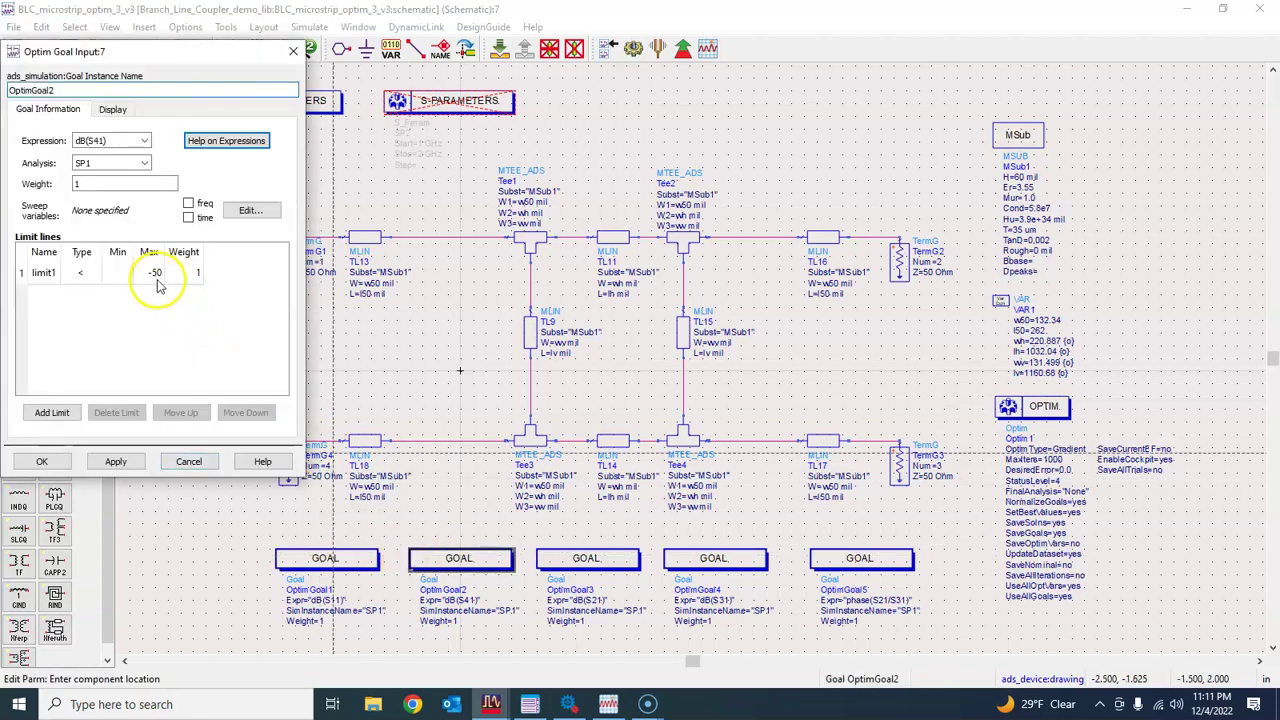
{"action": "left_click", "coordinate": [190, 461]}
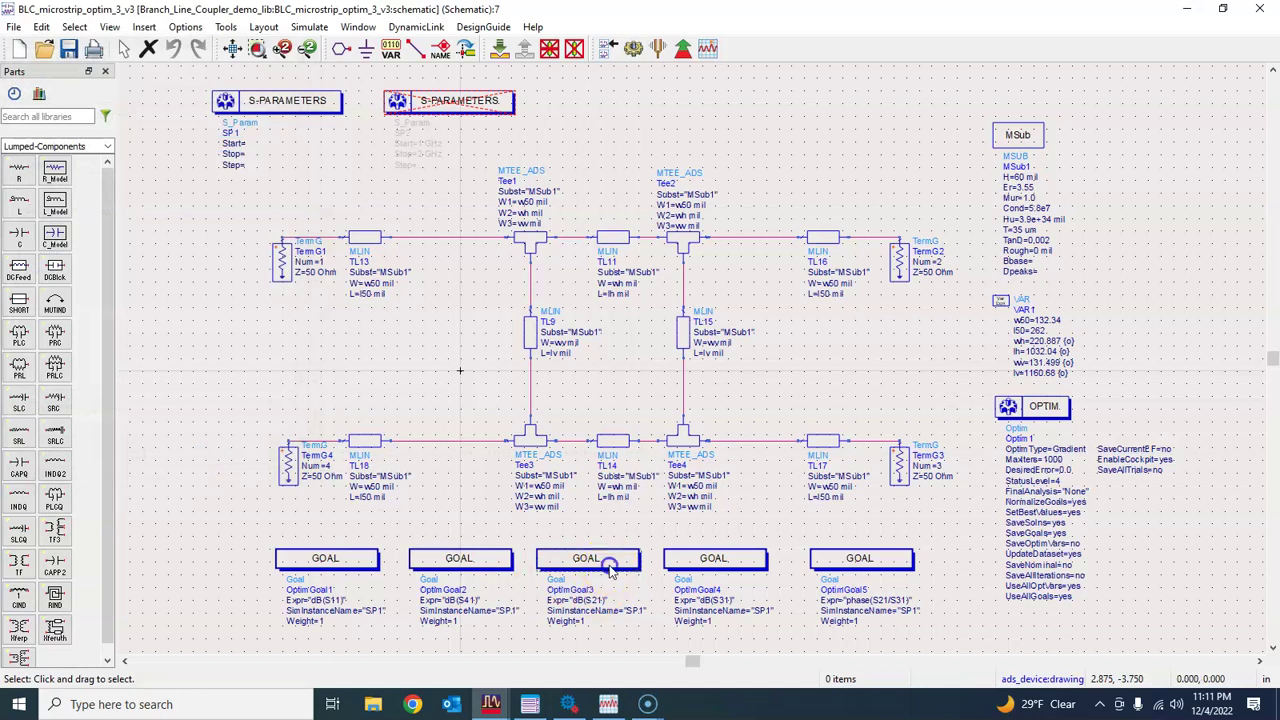
{"action": "double_click", "coordinate": [608, 562]}
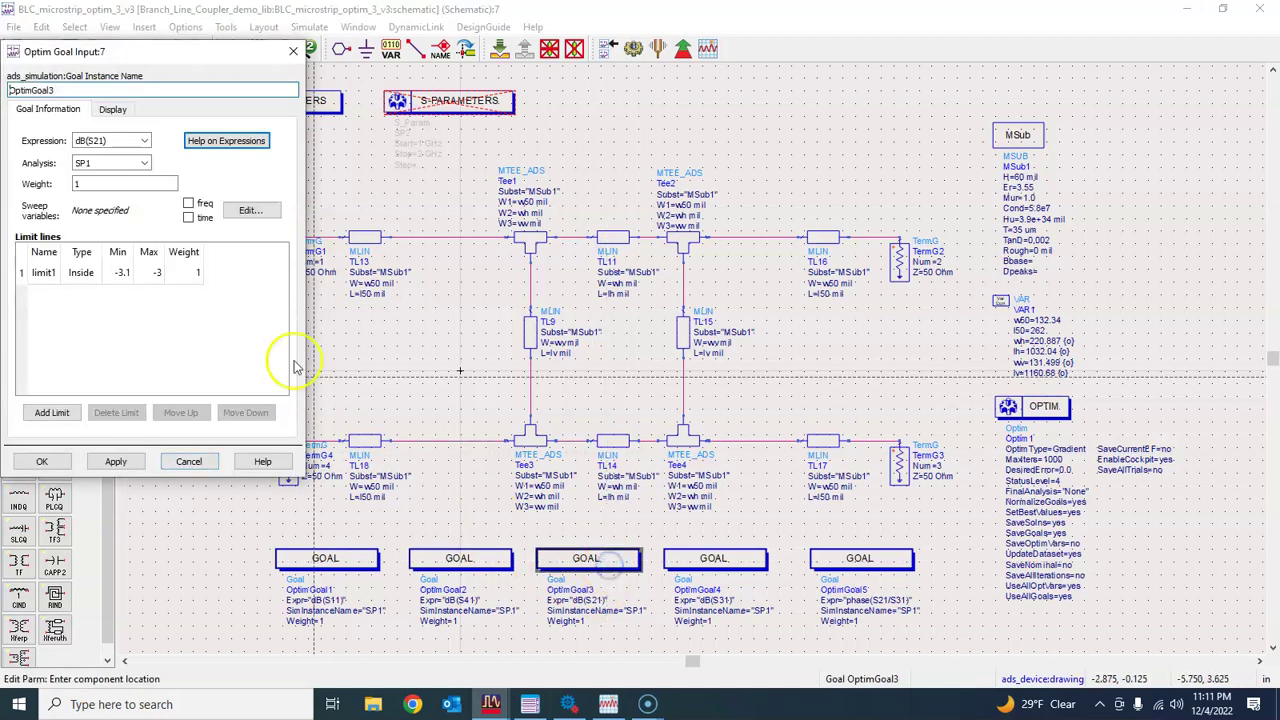
{"action": "left_click", "coordinate": [190, 461]}
{"action": "double_click", "coordinate": [711, 557]}
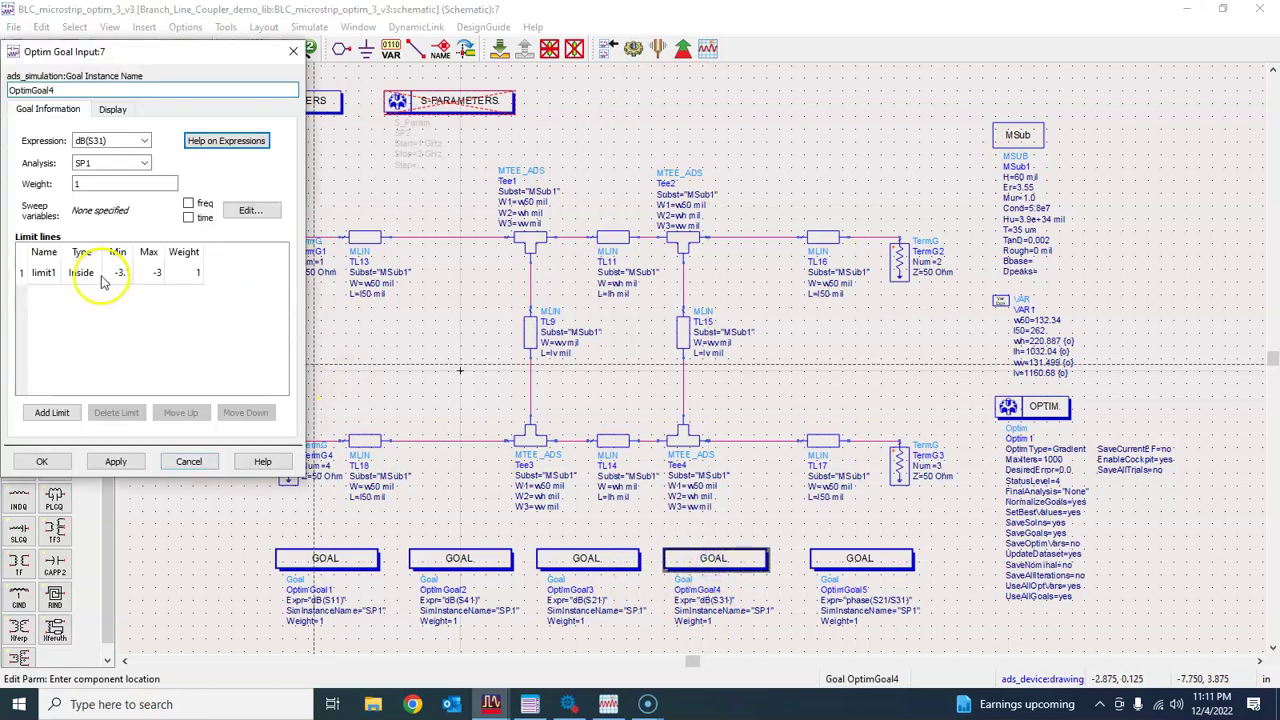
{"action": "left_click", "coordinate": [190, 461]}
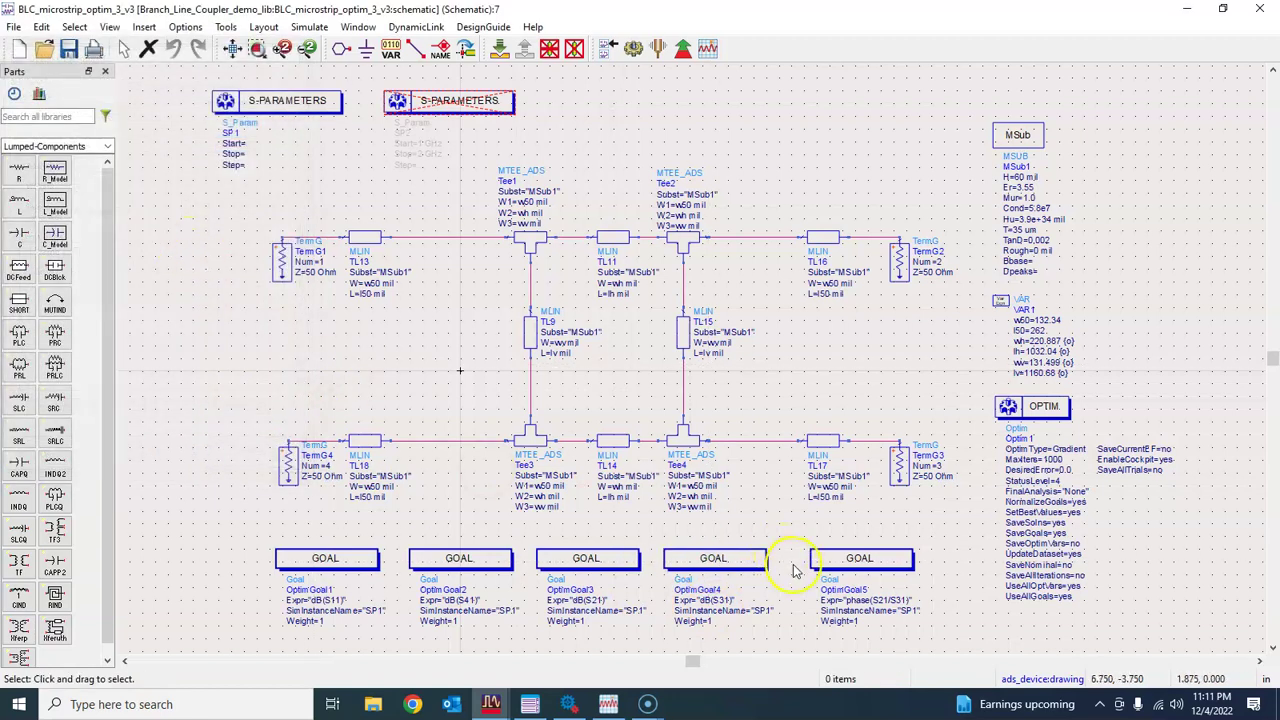
{"action": "double_click", "coordinate": [858, 558]}
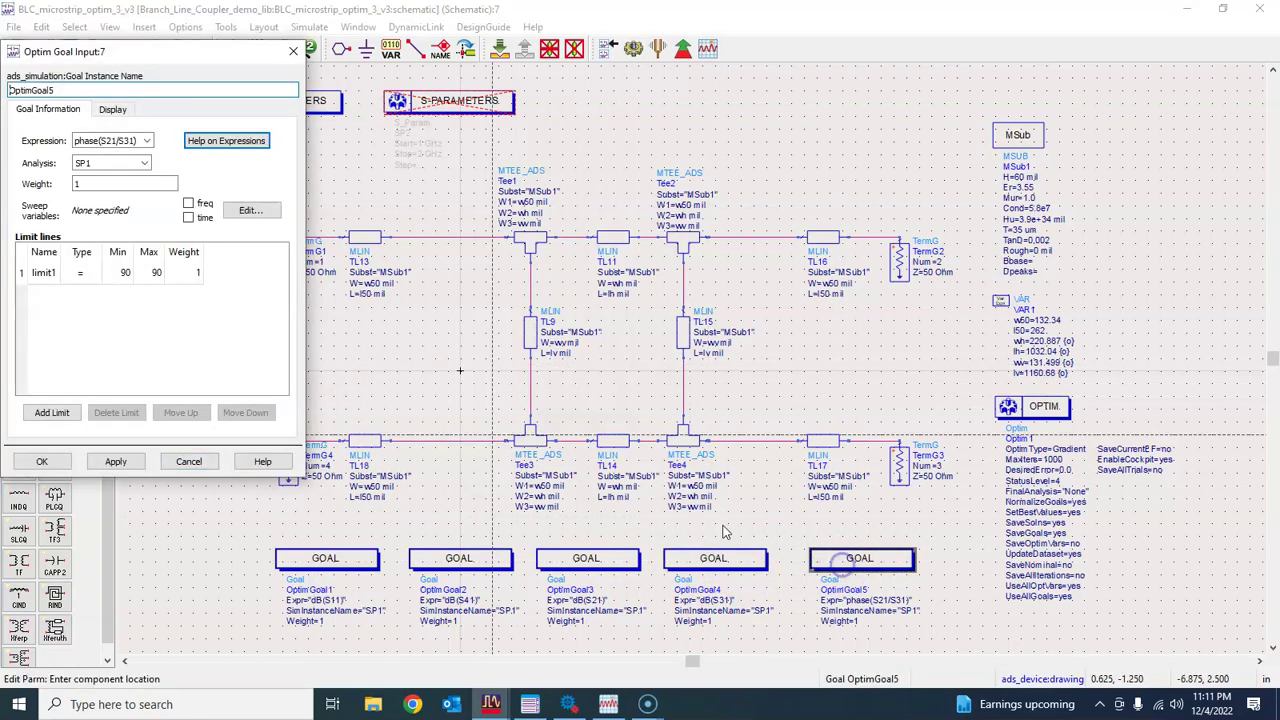
{"action": "left_click", "coordinate": [203, 465]}
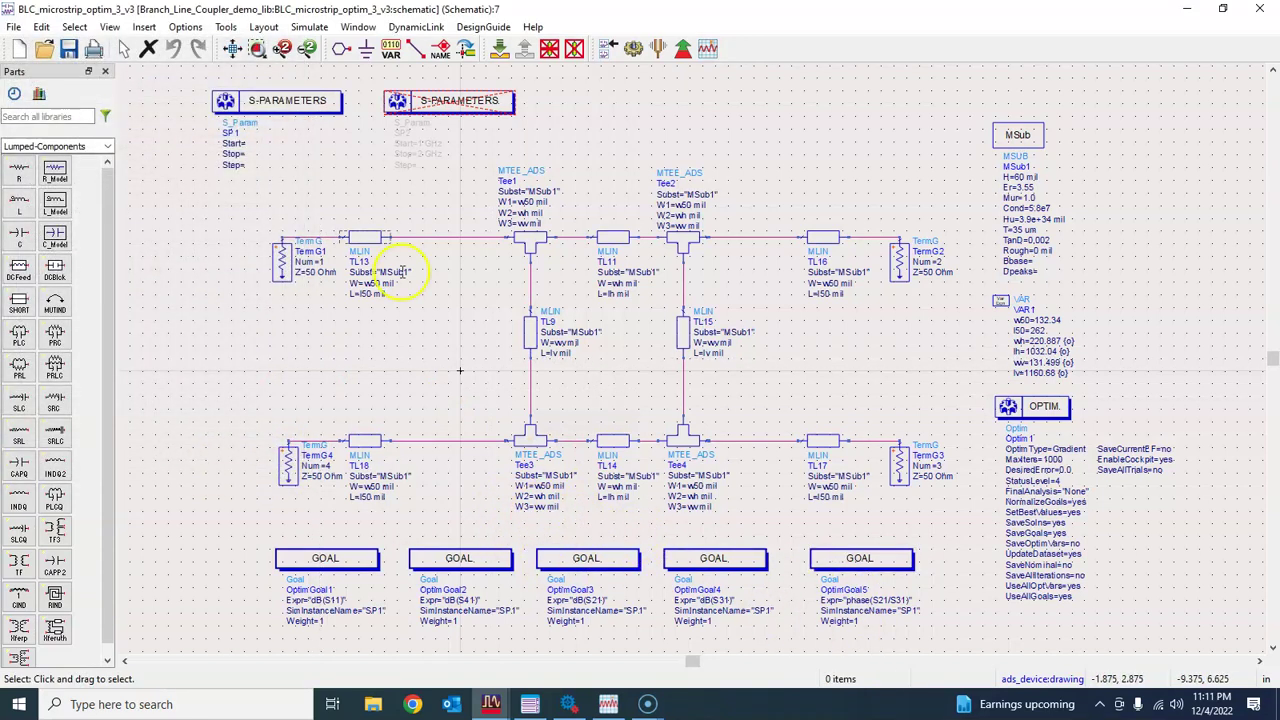
{"action": "double_click", "coordinate": [305, 108]}
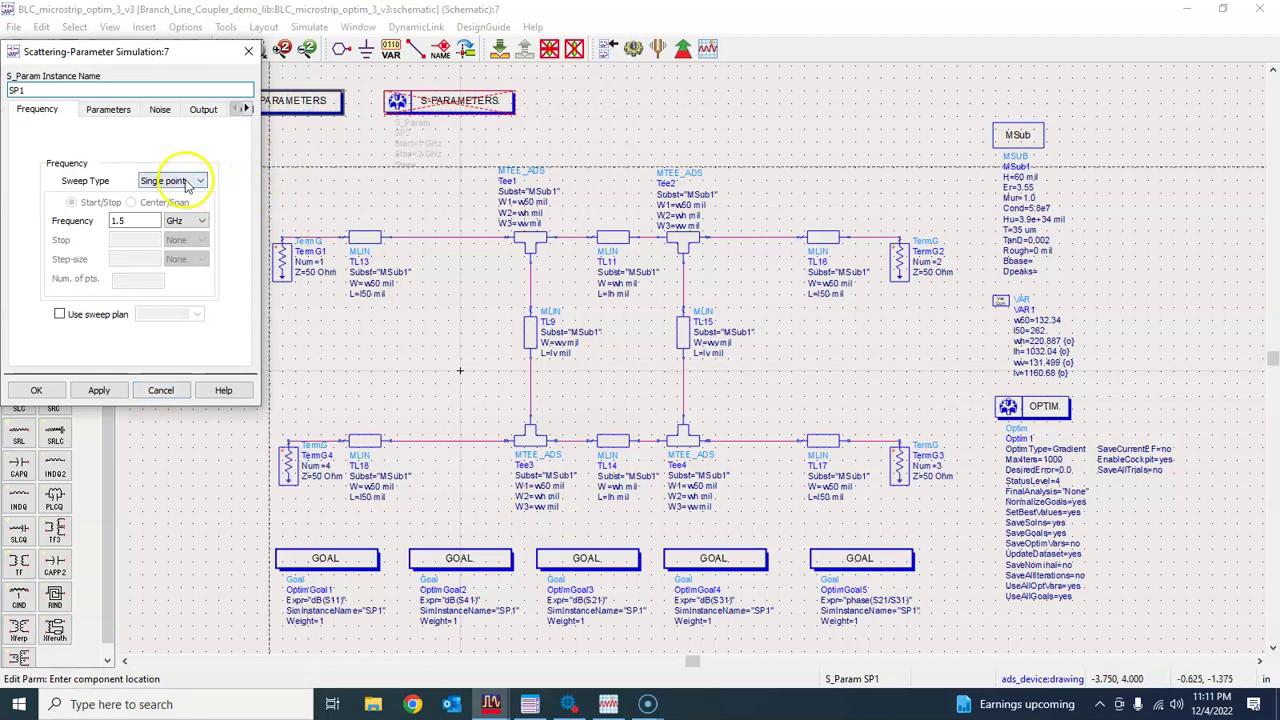
{"action": "left_click", "coordinate": [160, 390]}
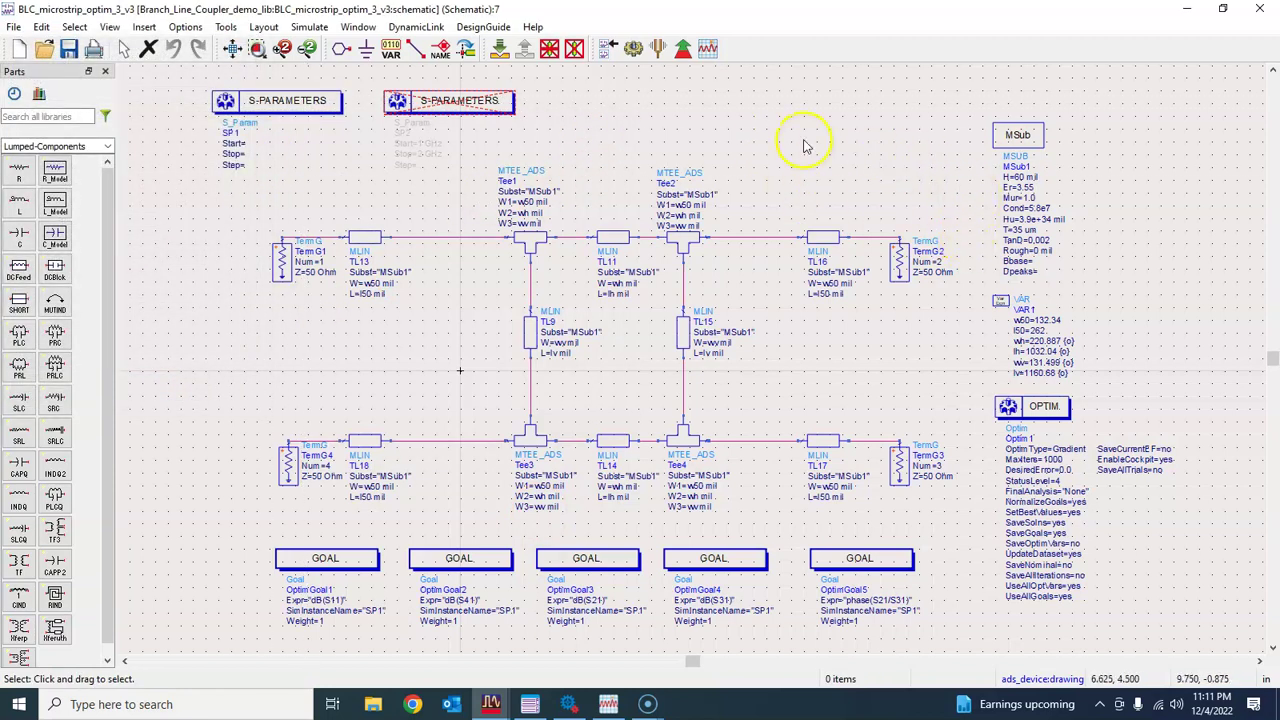
{"action": "left_click", "coordinate": [287, 108]}
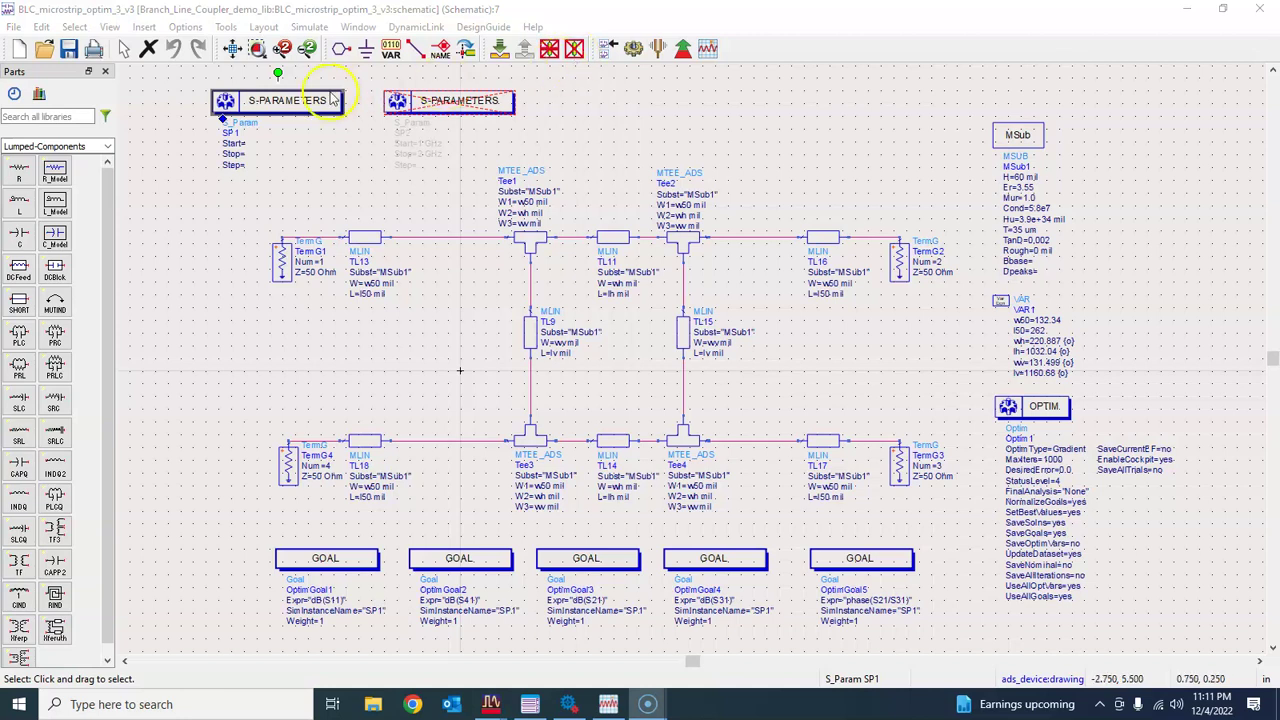
Deactivate sweep SP1, activate the 1–2 GHz SP2 sweep, and run the S-parameter simulation
{"action": "left_click", "coordinate": [425, 103]}
{"action": "left_click", "coordinate": [430, 128]}
{"action": "left_click", "coordinate": [843, 185]}
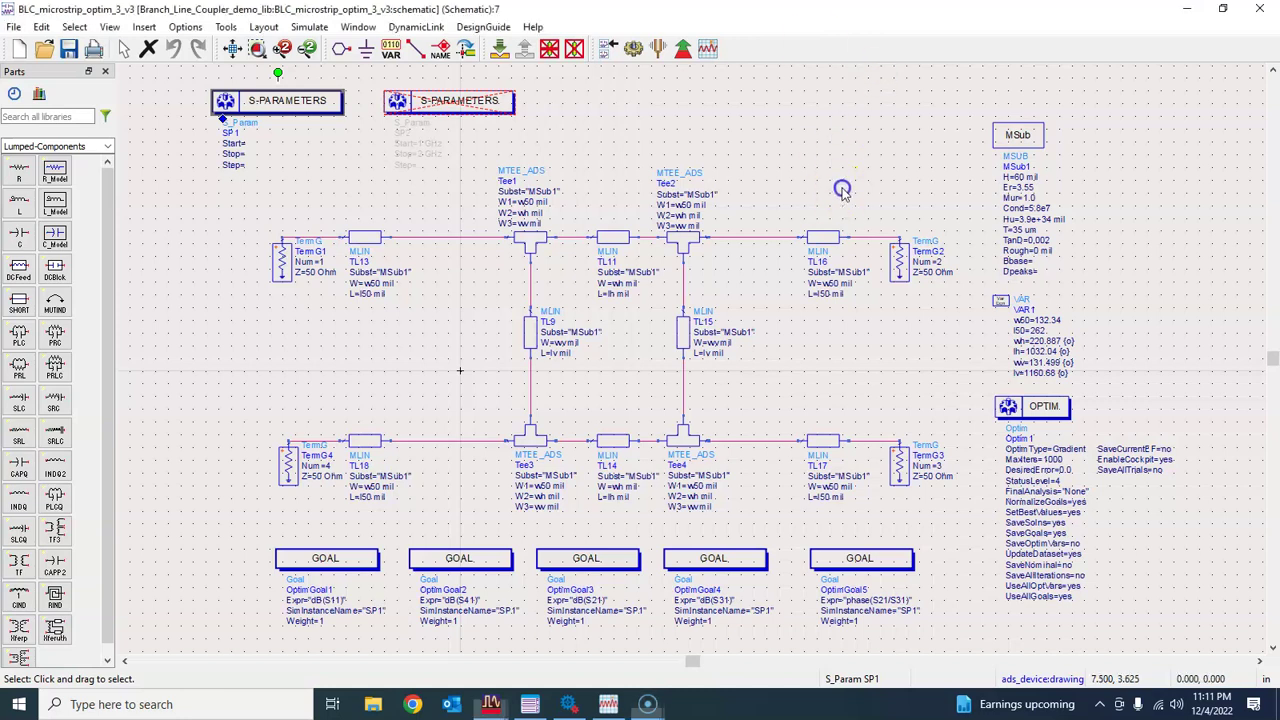
{"action": "left_click", "coordinate": [575, 48]}
{"action": "left_click", "coordinate": [305, 101]}
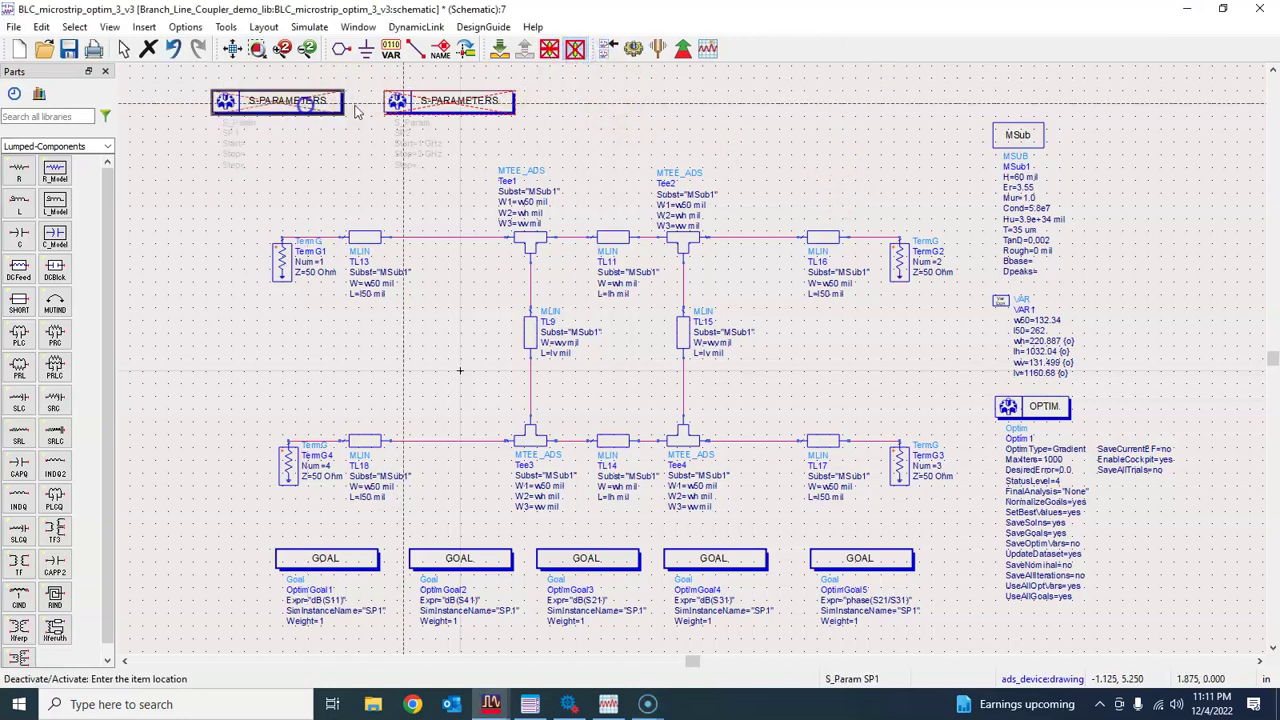
{"action": "left_click", "coordinate": [482, 103]}
{"action": "key", "text": "Escape"}
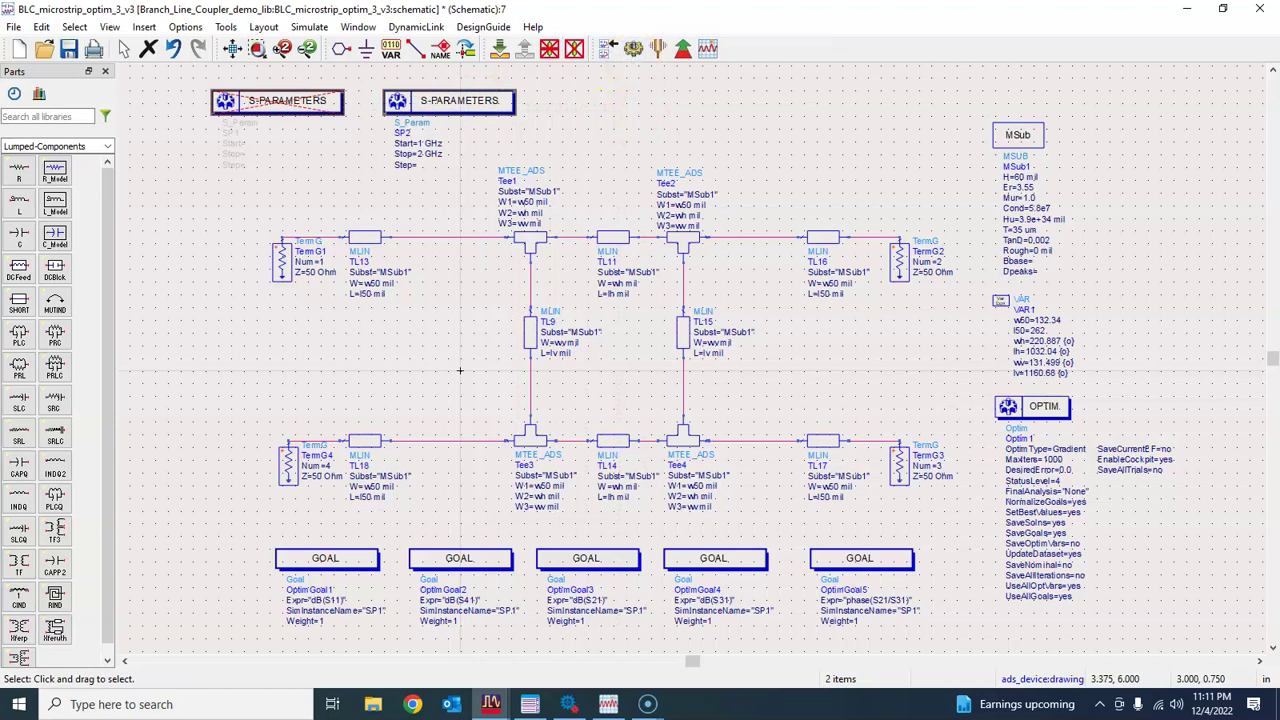
{"action": "left_click", "coordinate": [634, 52]}
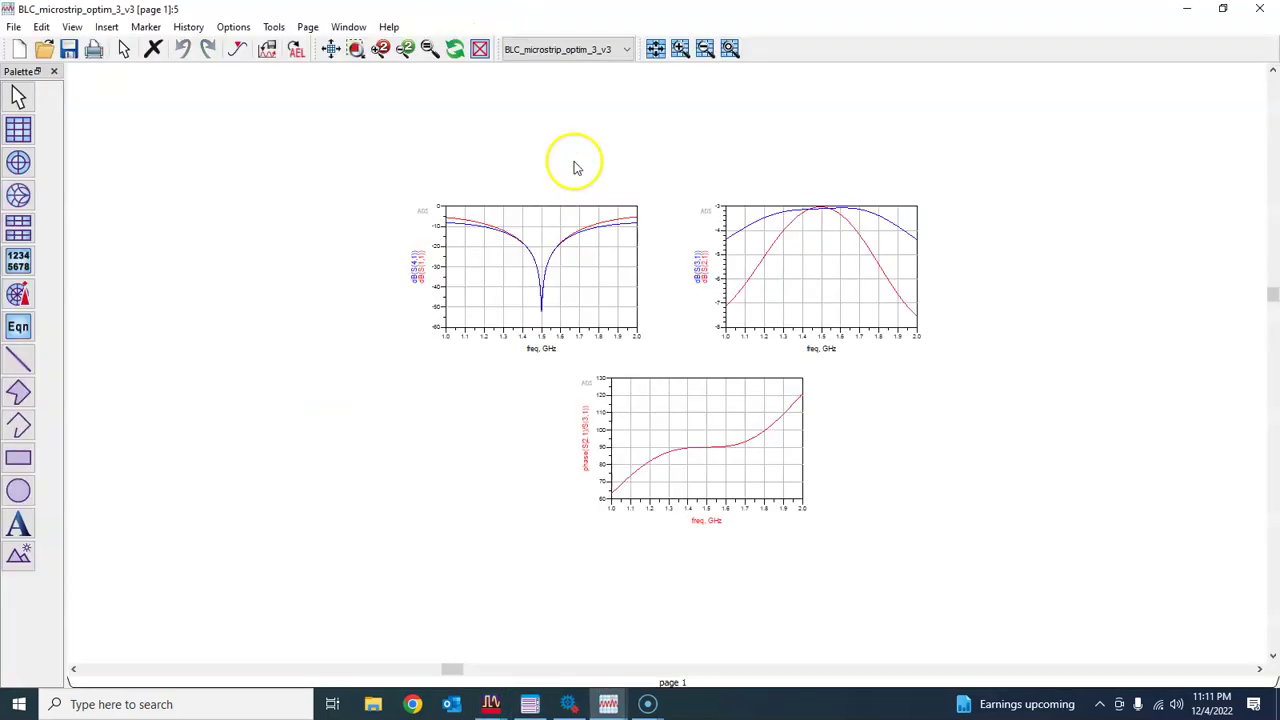
Fit the S-parameter and phase plots to the window and read the trace values
{"action": "left_click", "coordinate": [332, 50]}
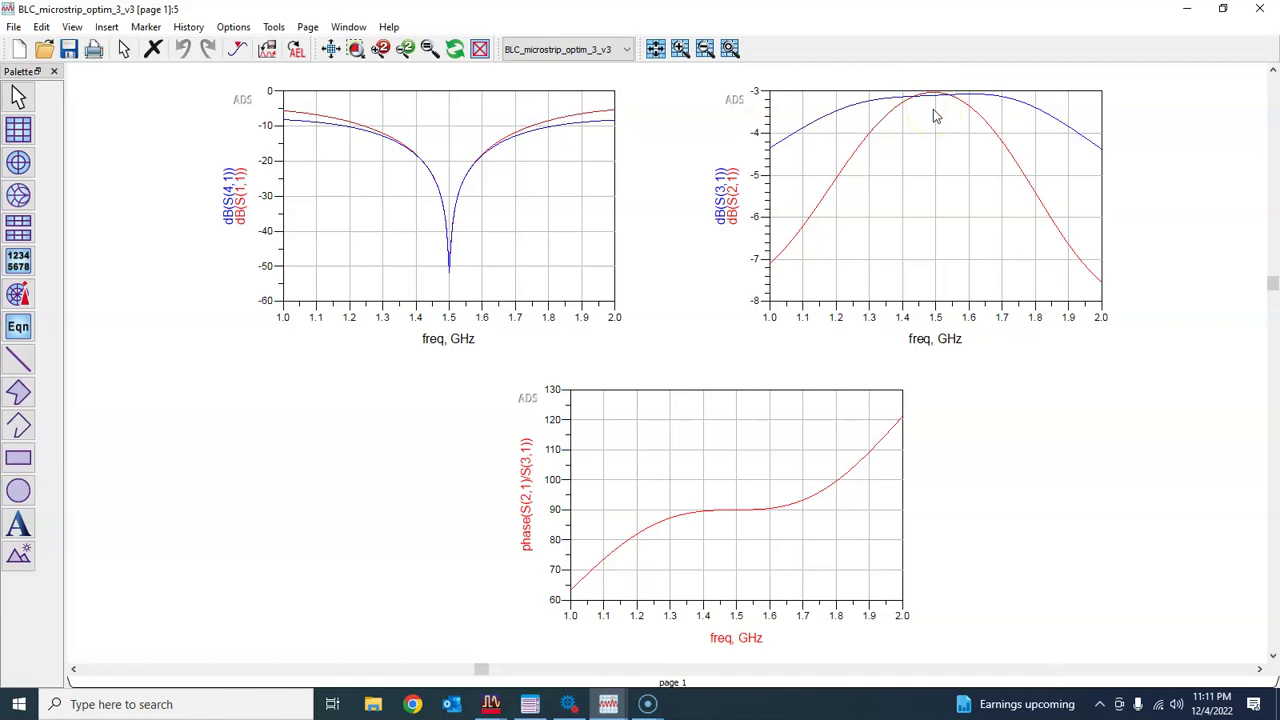
{"action": "mouse_move", "coordinate": [938, 102]}
Close the results and simulator windows, then save and close the optim_3_v3 schematic
{"action": "left_click", "coordinate": [1256, 12]}
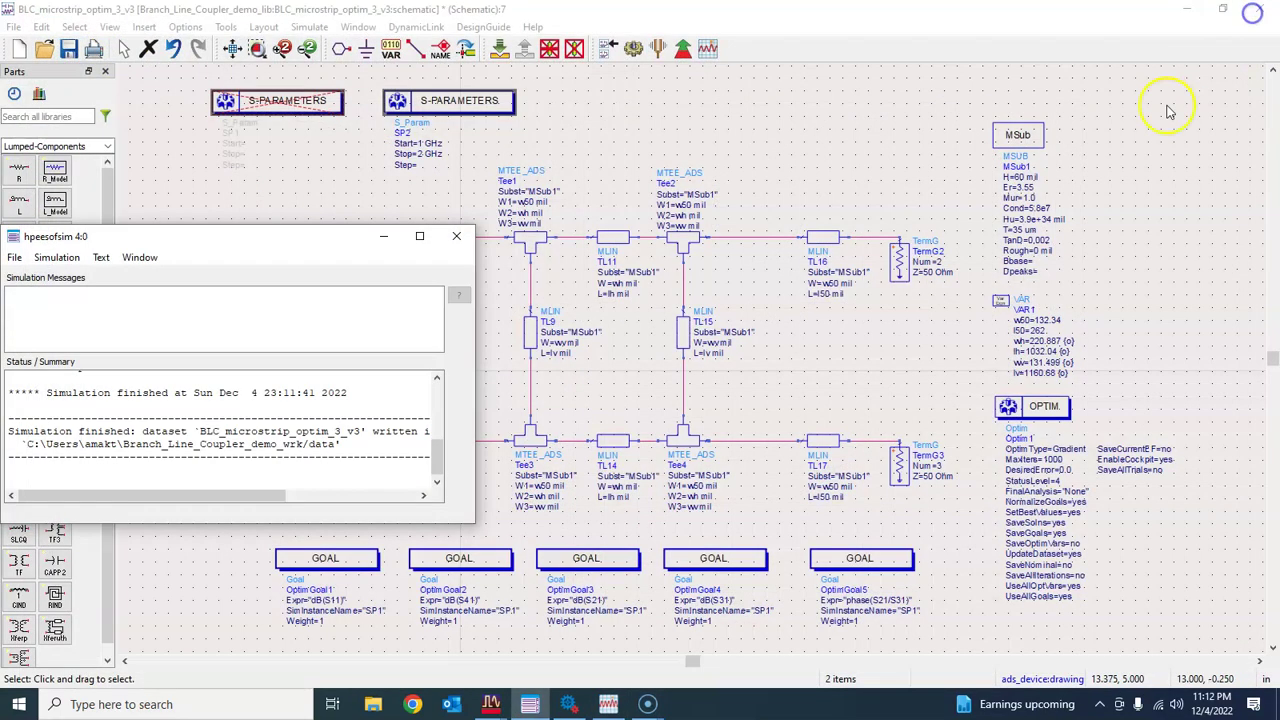
{"action": "left_click", "coordinate": [452, 237]}
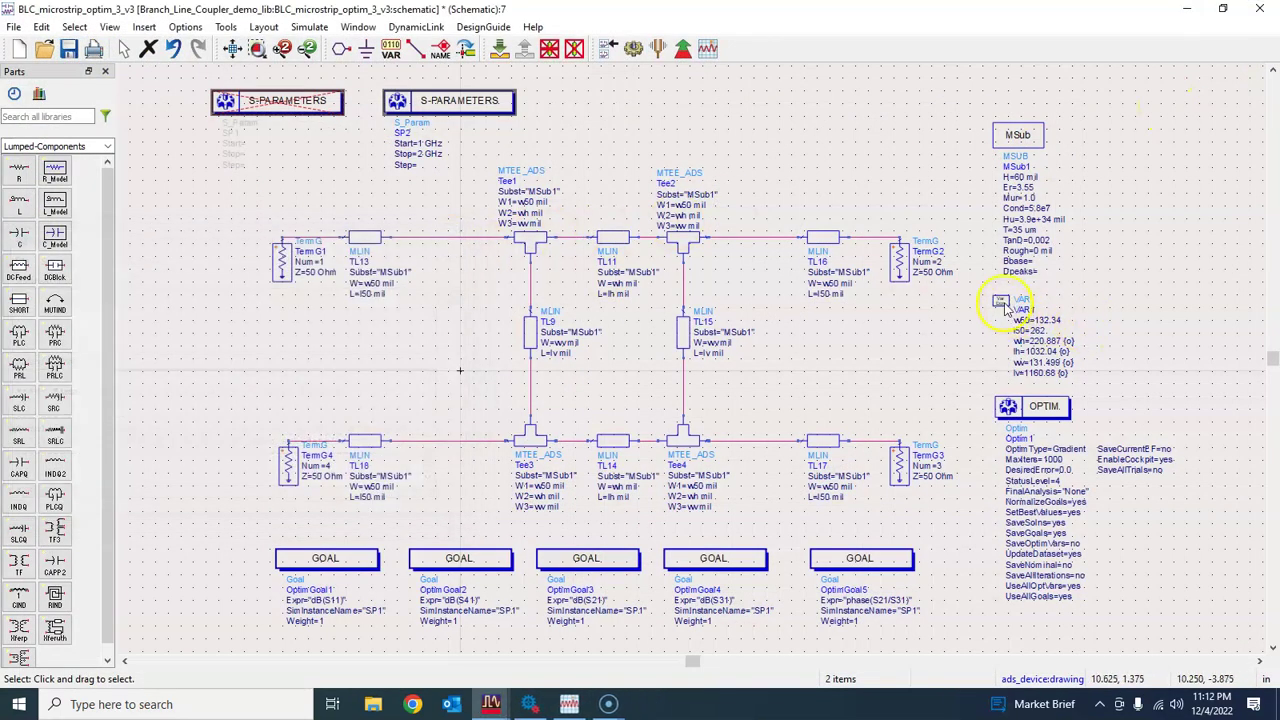
{"action": "left_click", "coordinate": [1001, 305]}
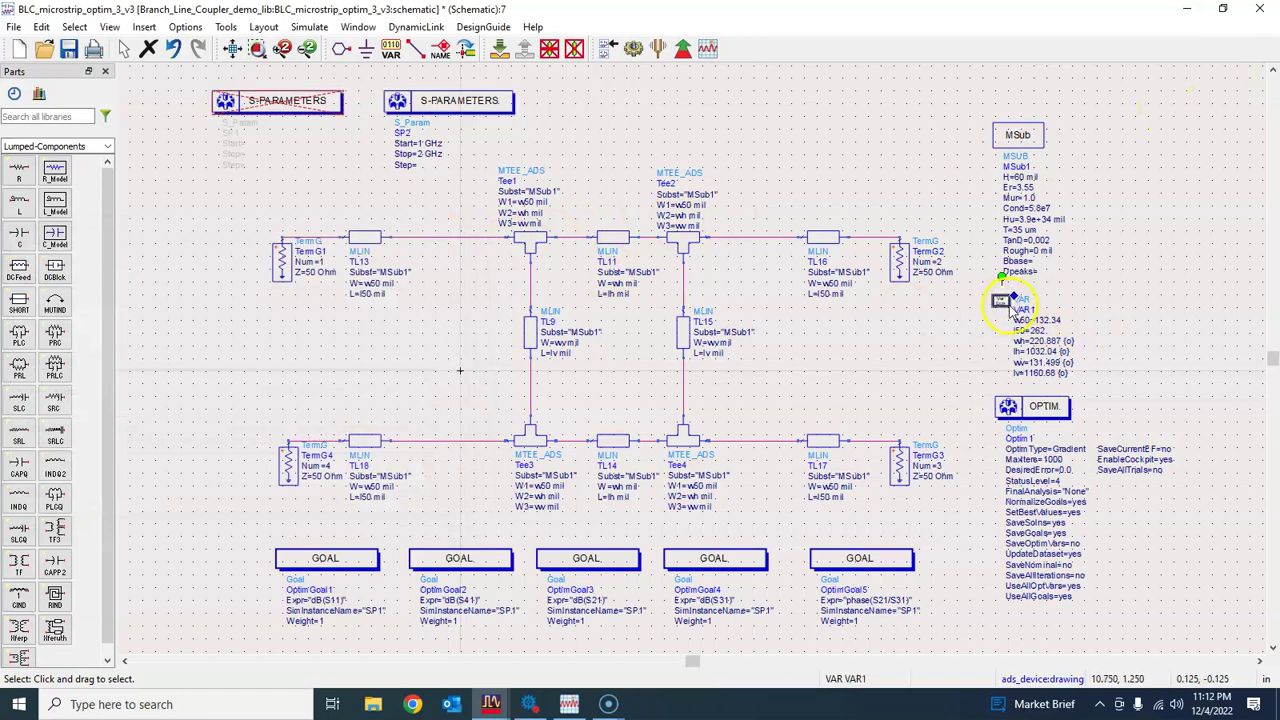
{"action": "left_click", "coordinate": [1260, 9]}
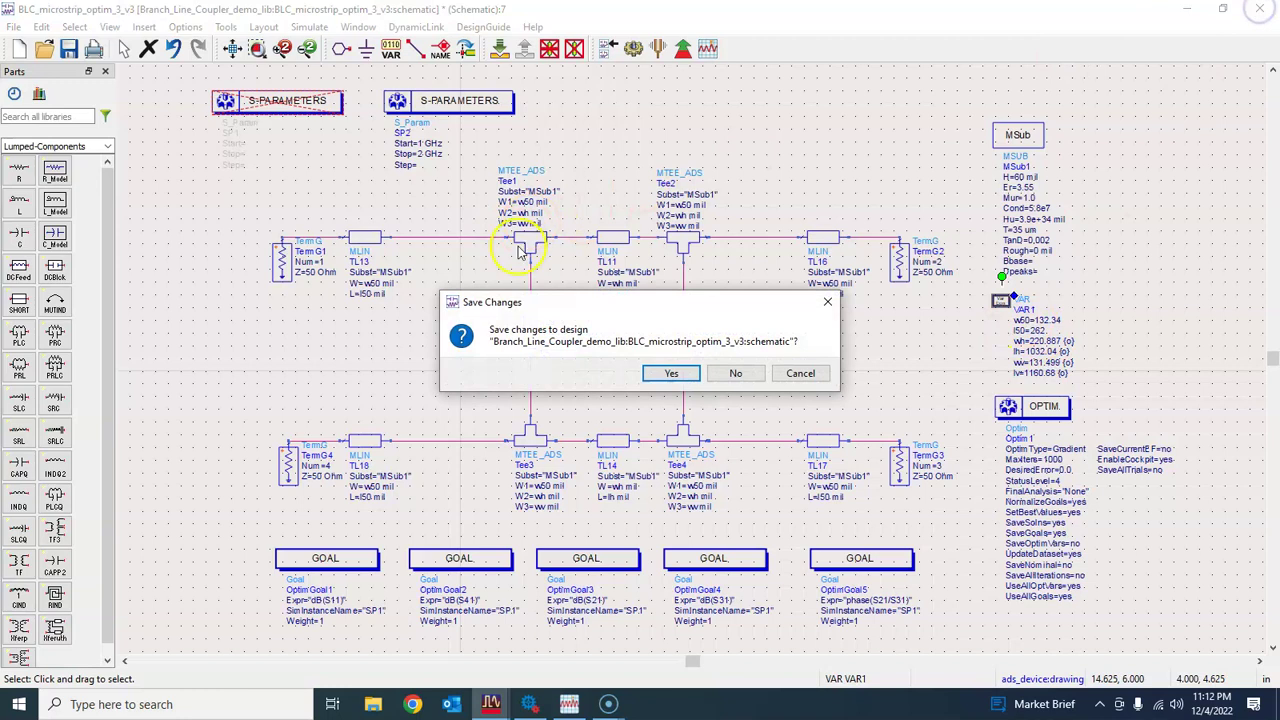
{"action": "left_click", "coordinate": [680, 373]}
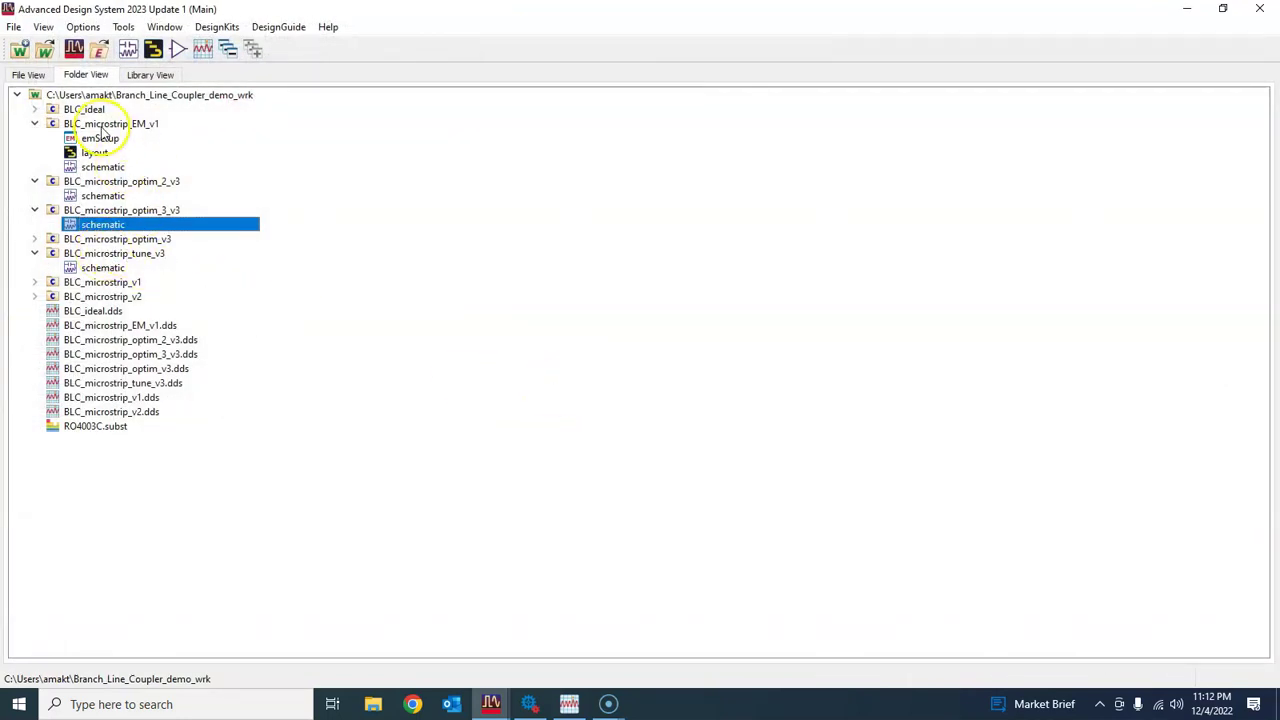
{"action": "double_click", "coordinate": [102, 166]}
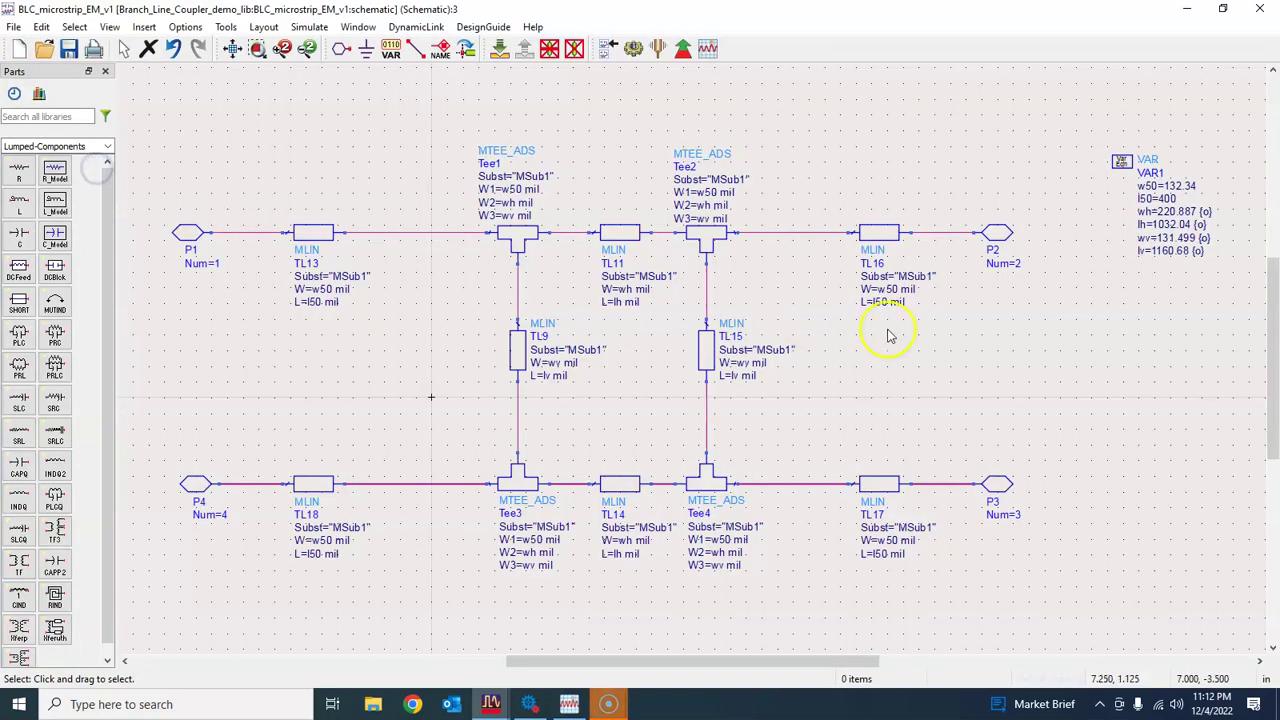
{"action": "left_click", "coordinate": [1122, 164]}
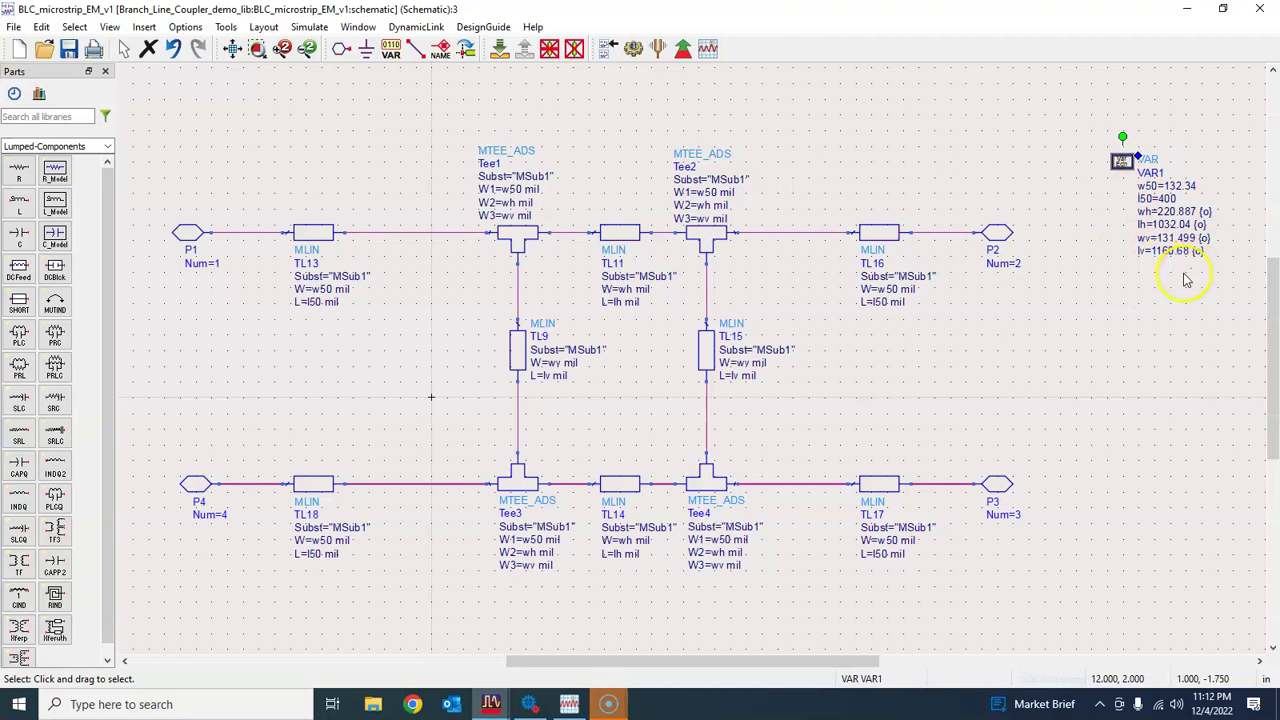
{"action": "left_click", "coordinate": [1087, 193]}
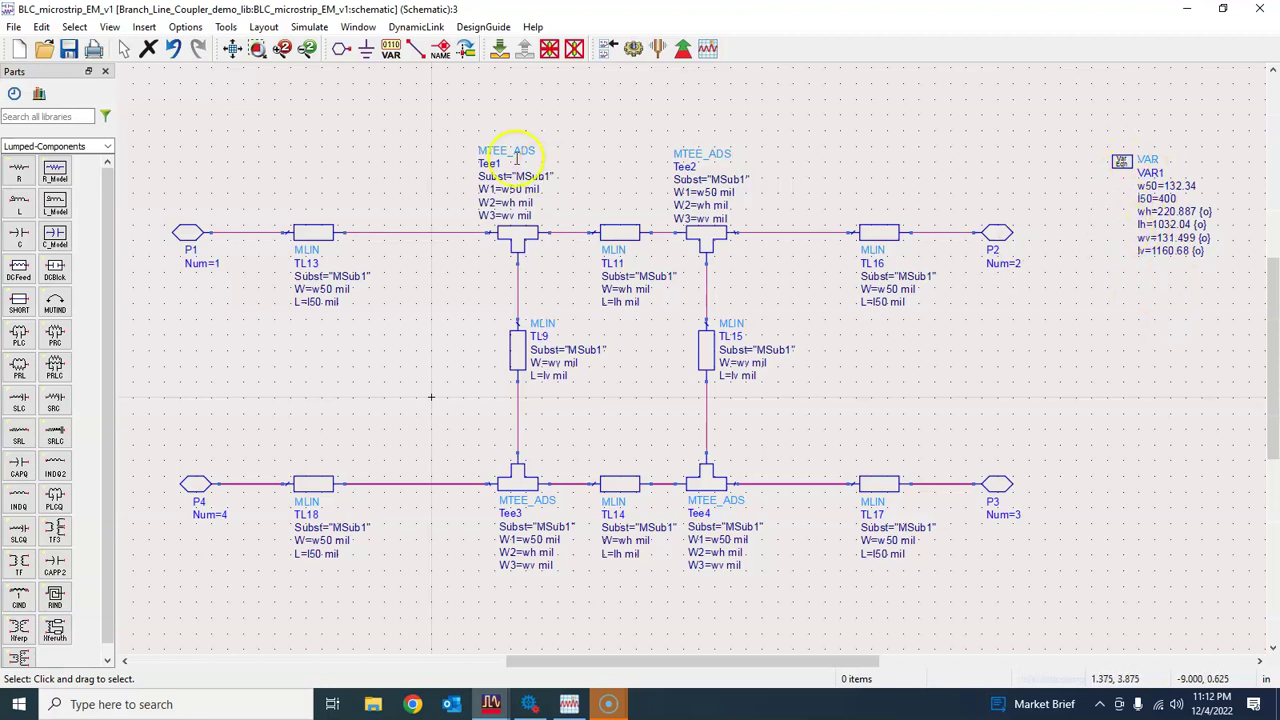
Regenerate the BLC_microstrip_EM_v1 layout from its schematic and clear the old Momentum mesh
{"action": "left_click", "coordinate": [265, 28]}
{"action": "left_click", "coordinate": [305, 46]}
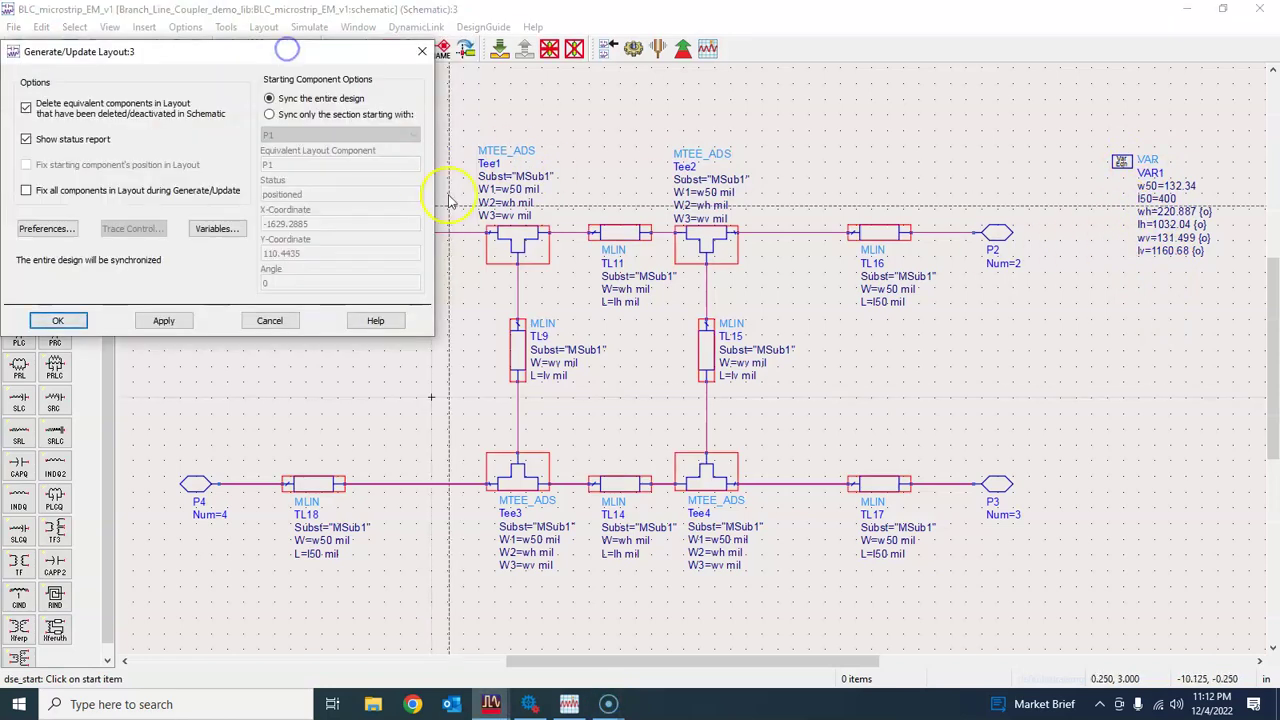
{"action": "left_click", "coordinate": [58, 320]}
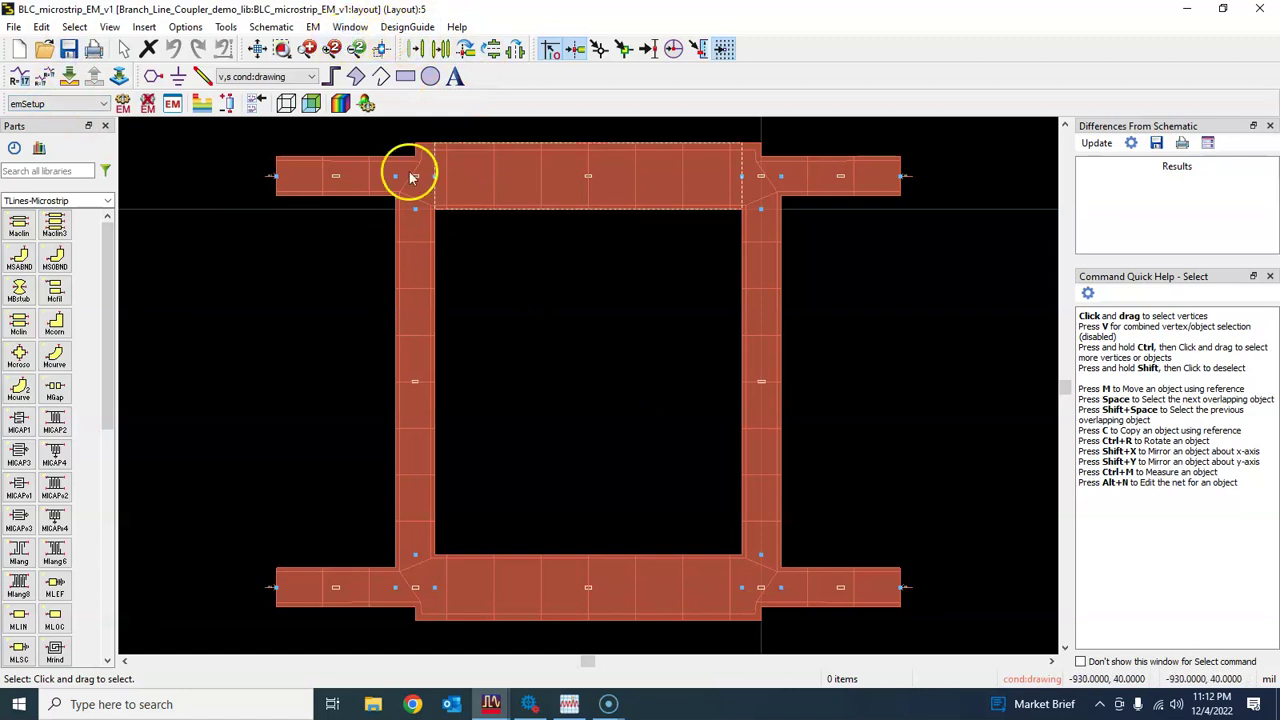
{"action": "left_click", "coordinate": [313, 27]}
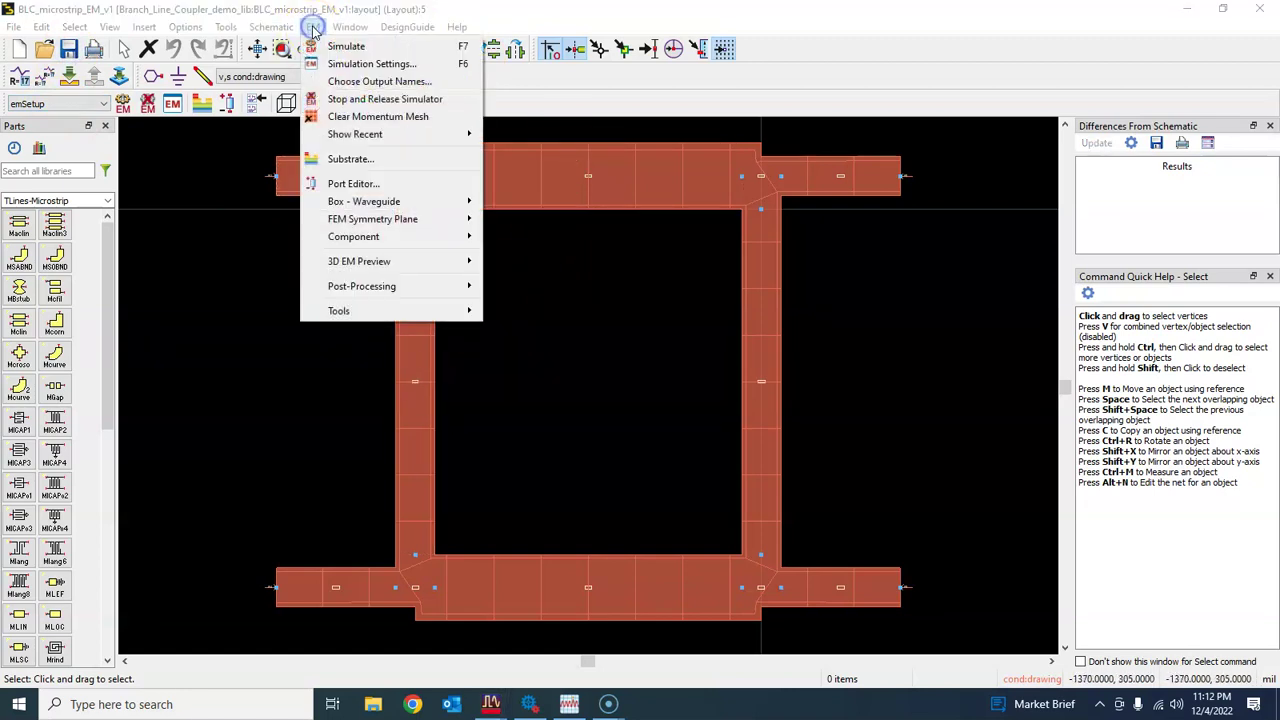
{"action": "left_click", "coordinate": [347, 118]}
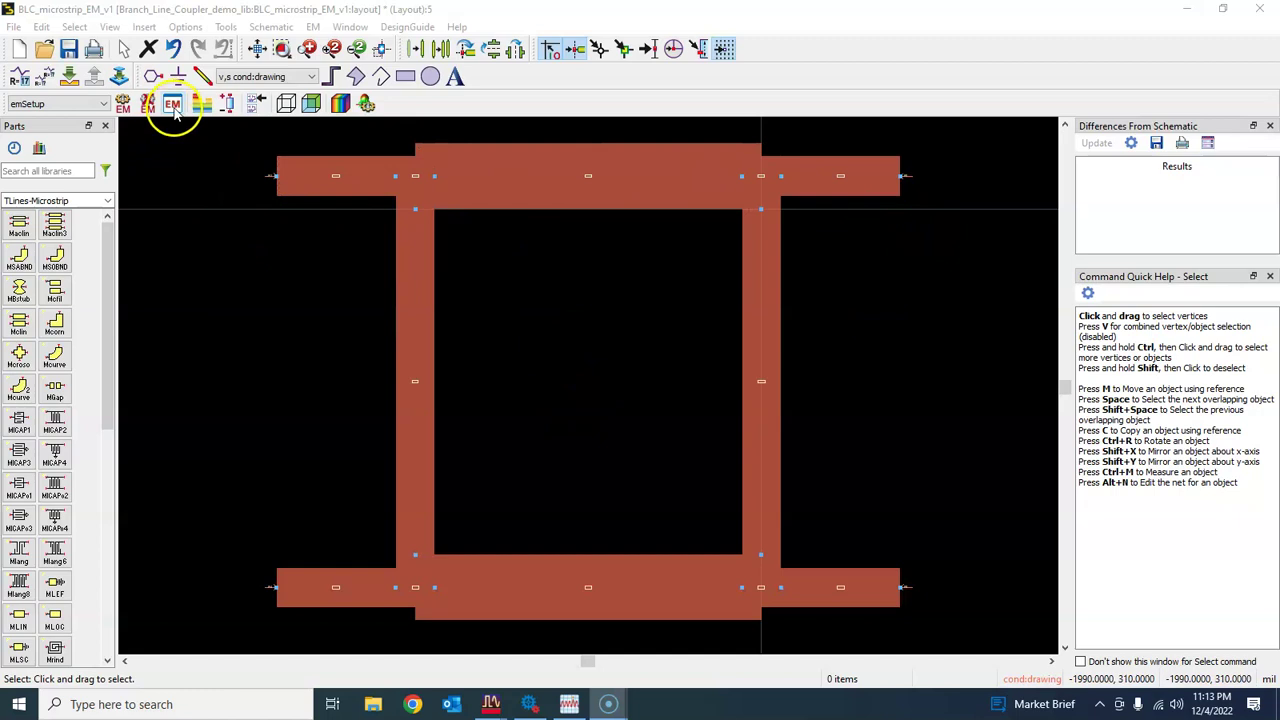
Check the EM Setup's Layout, Partitioning and Substrate pages, then run the Momentum simulation
{"action": "left_click", "coordinate": [173, 106]}
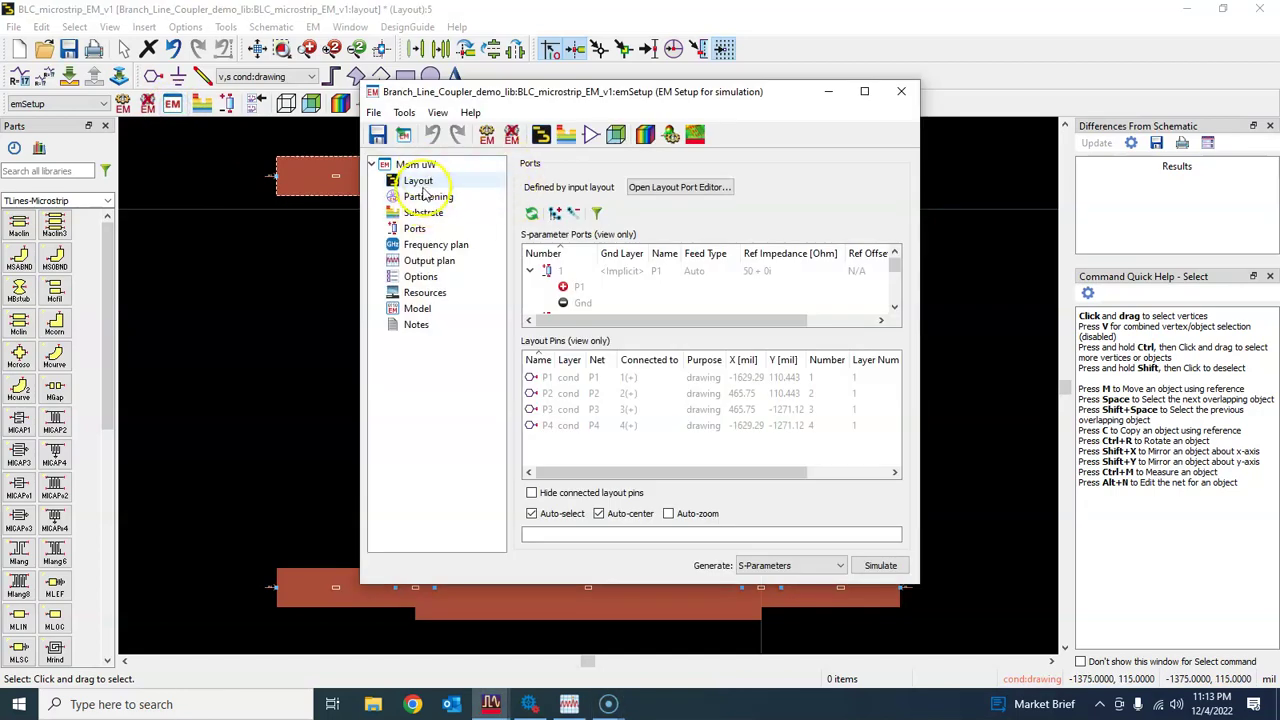
{"action": "left_click", "coordinate": [418, 182]}
{"action": "left_click", "coordinate": [424, 196]}
{"action": "left_click", "coordinate": [423, 211]}
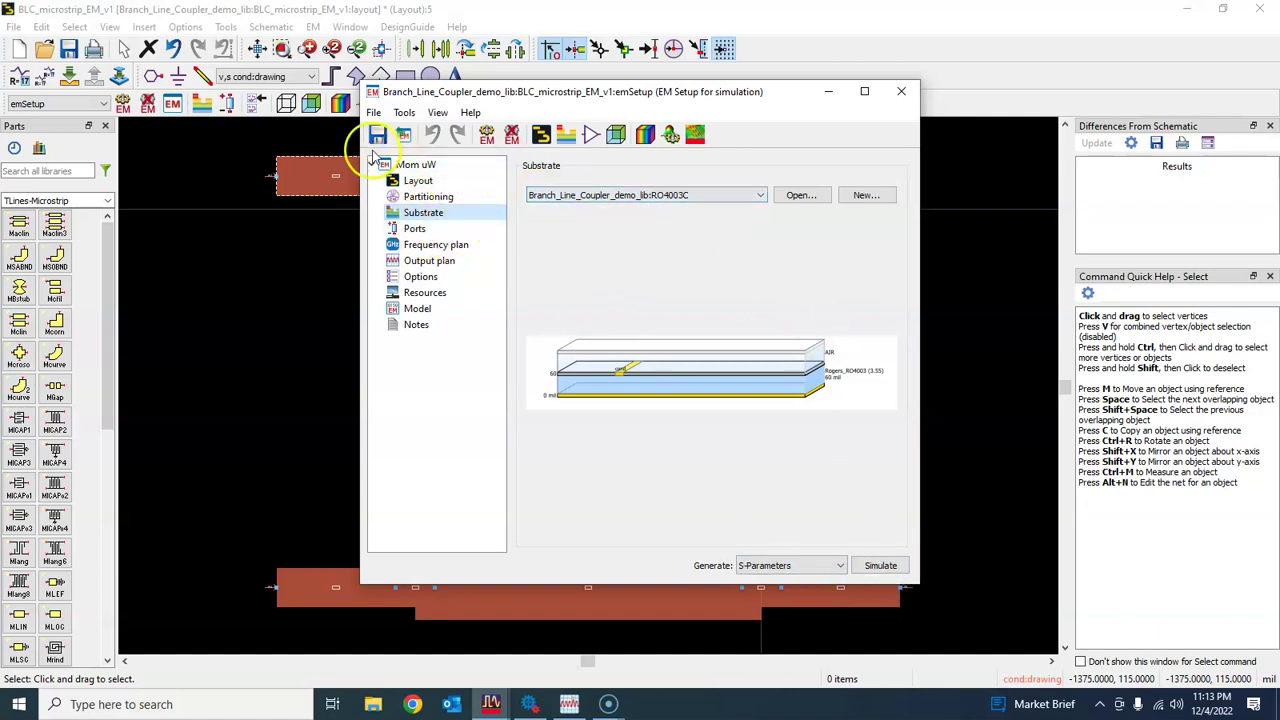
{"action": "left_click", "coordinate": [901, 91]}
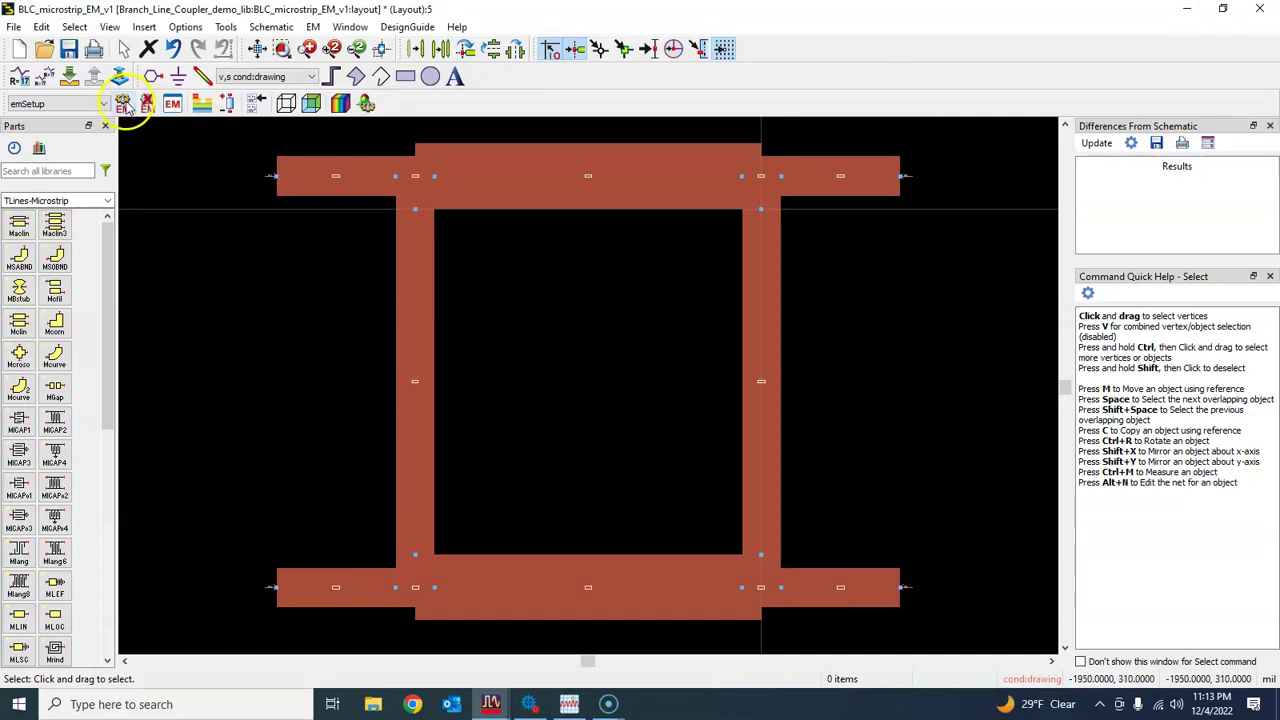
{"action": "left_click", "coordinate": [568, 704]}
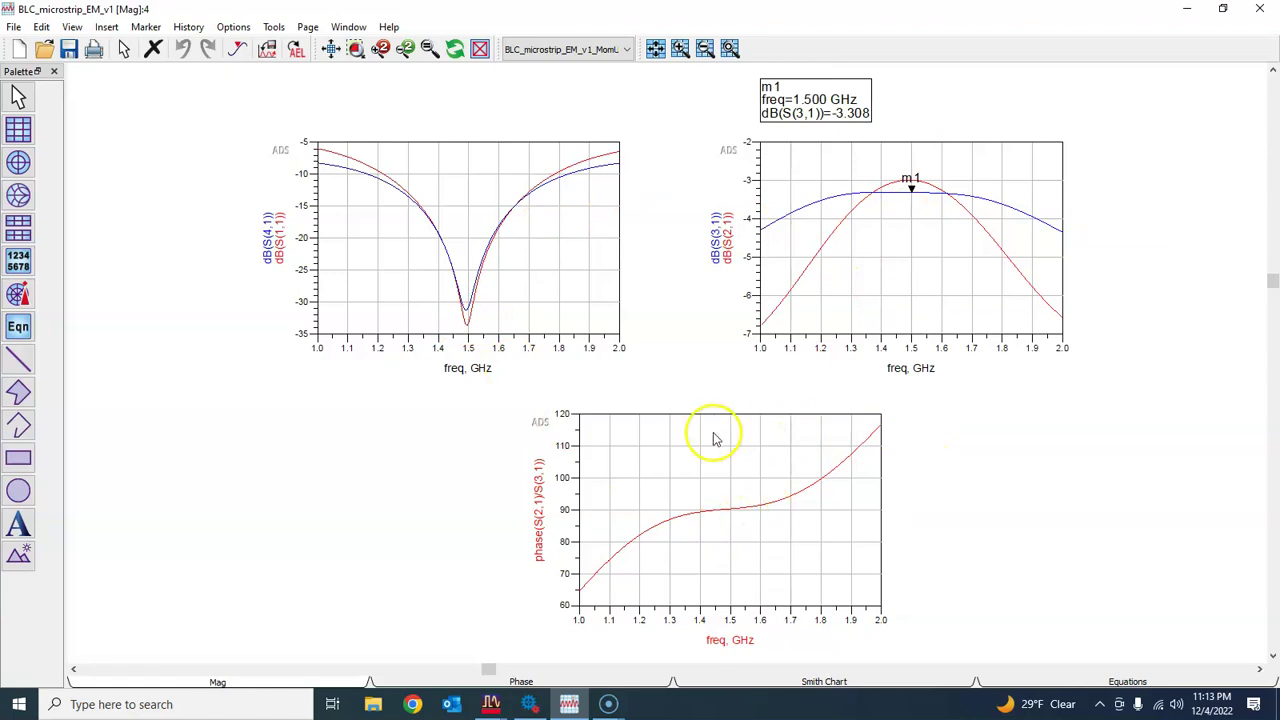
Nudge the phase plot up-left, save the display, and read the dips near 1.5 GHz
{"action": "left_click", "coordinate": [680, 435]}
{"action": "left_click_drag", "start_coordinate": [677, 446], "coordinate": [663, 436]}
{"action": "left_click", "coordinate": [962, 476]}
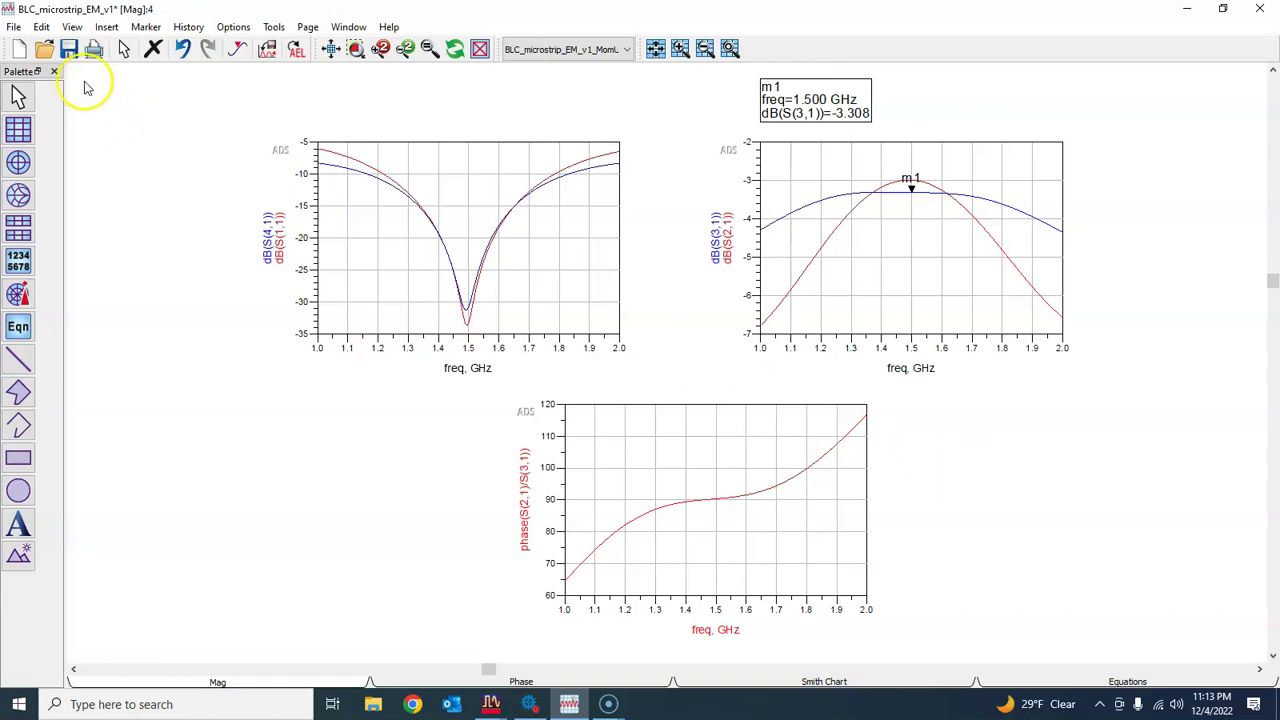
{"action": "left_click", "coordinate": [68, 48]}
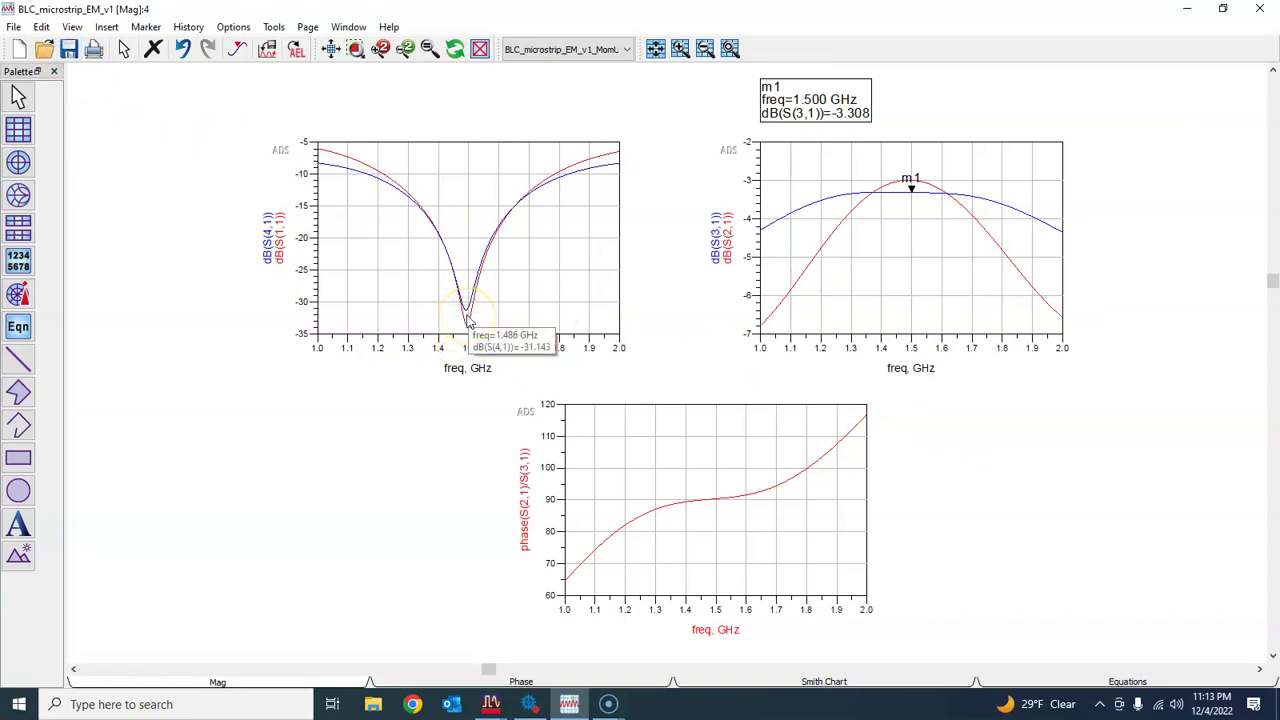
{"action": "mouse_move", "coordinate": [729, 500]}
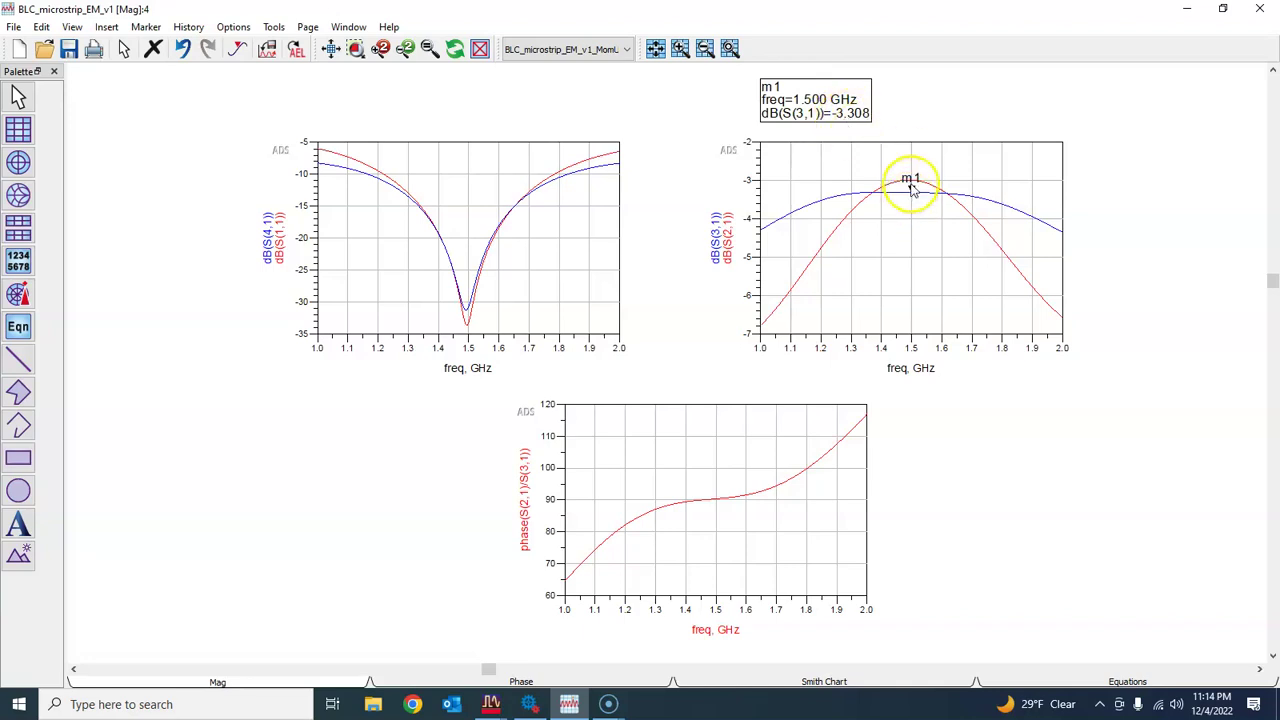
{"action": "mouse_move", "coordinate": [911, 195]}
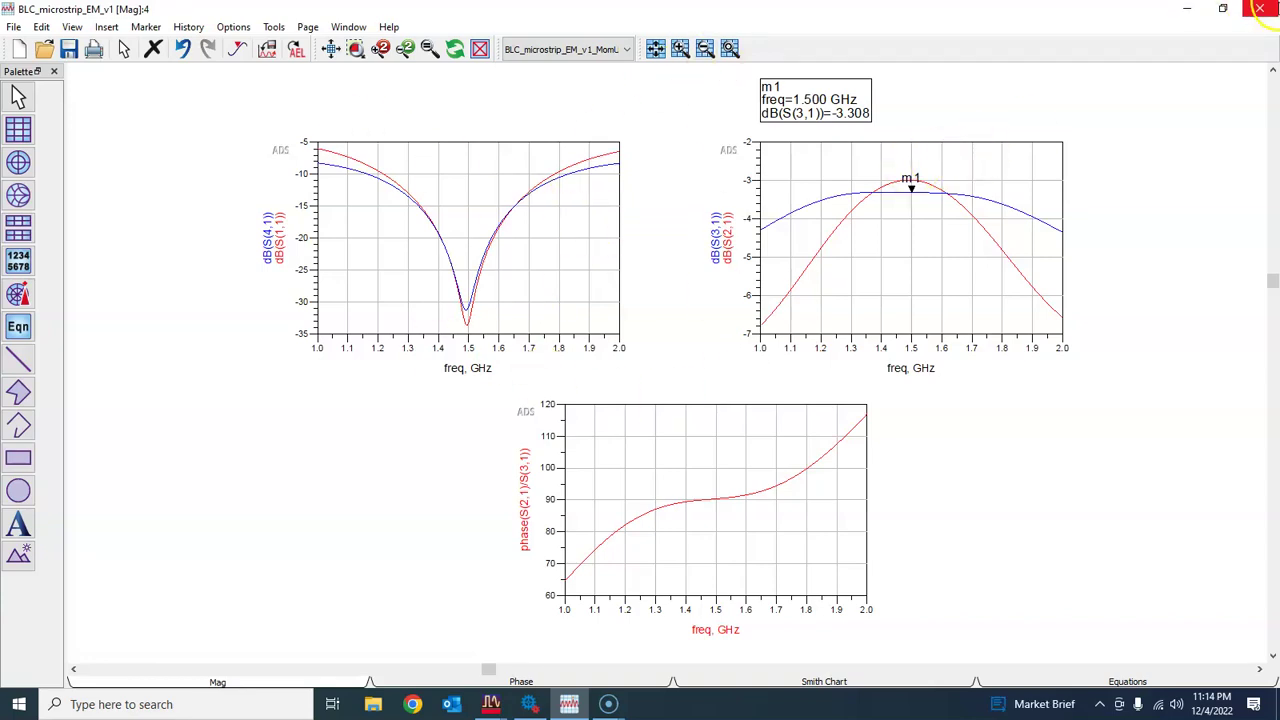
Close the Momentum results display to return to the coupler layout
{"action": "left_click", "coordinate": [1260, 8]}
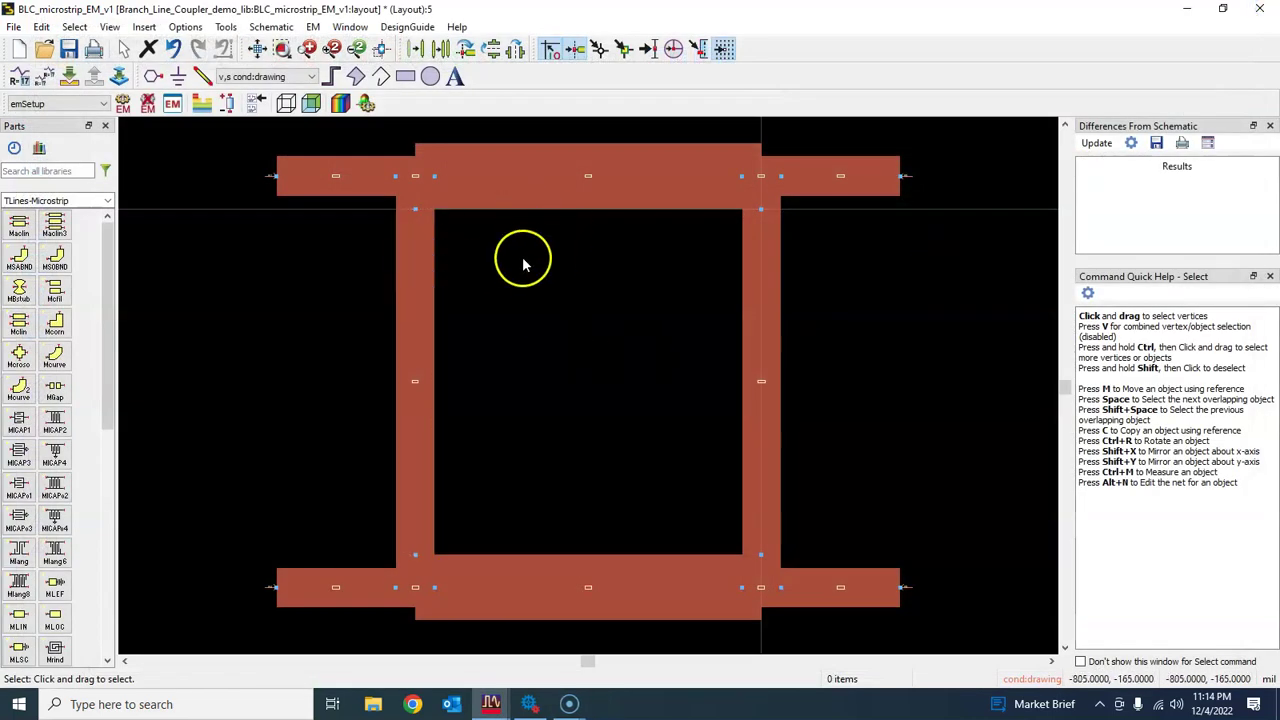